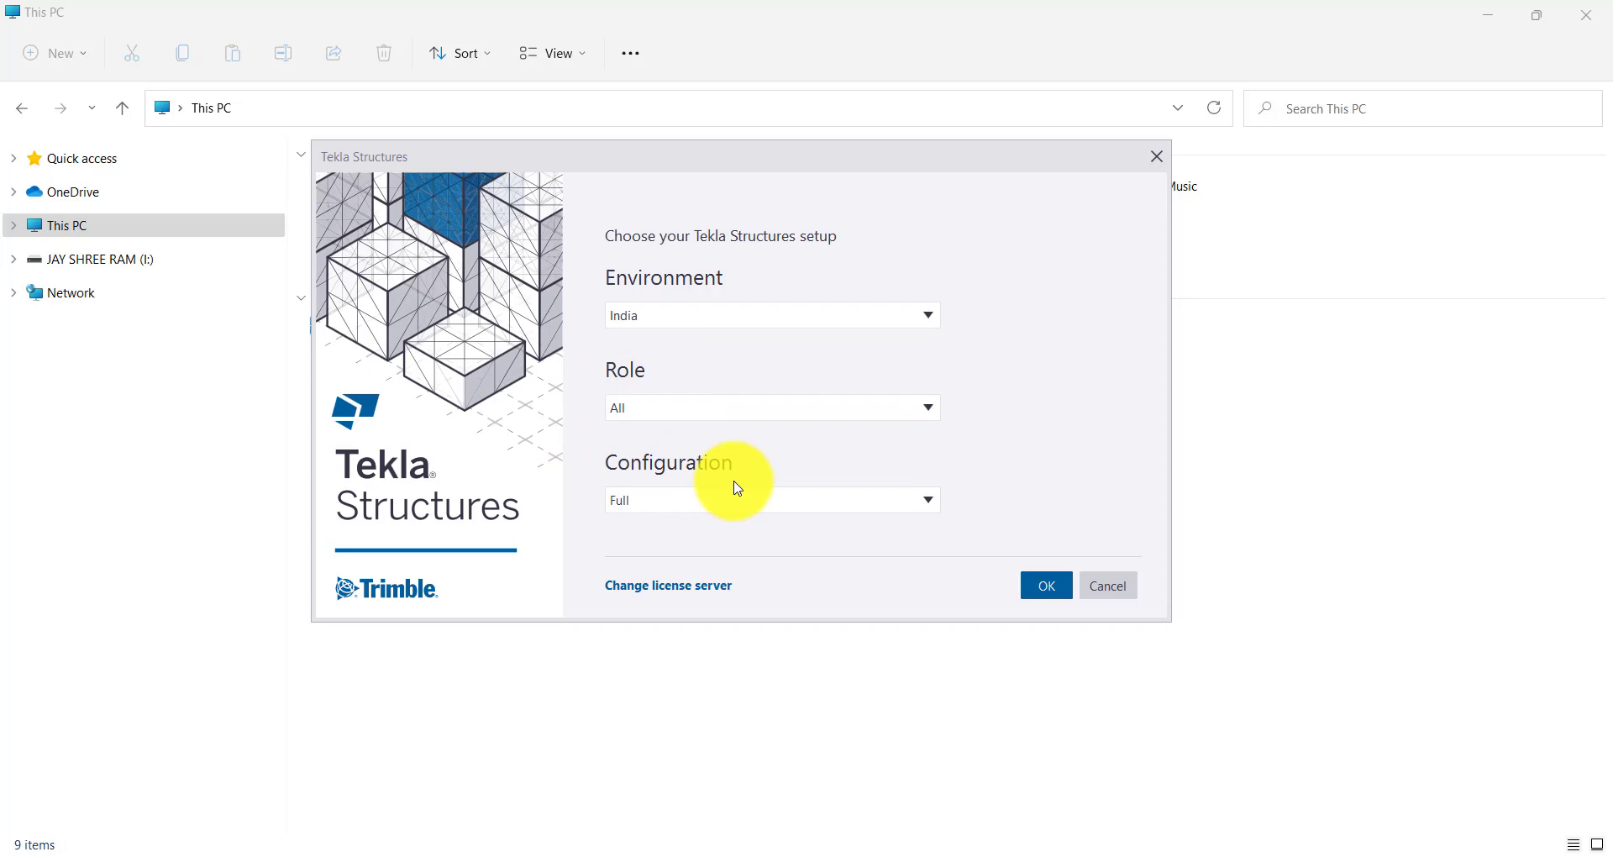
- Start Tekla Structures with the Middle East environment, All role and Full configuration
{"action": "left_click", "coordinate": [718, 326]}
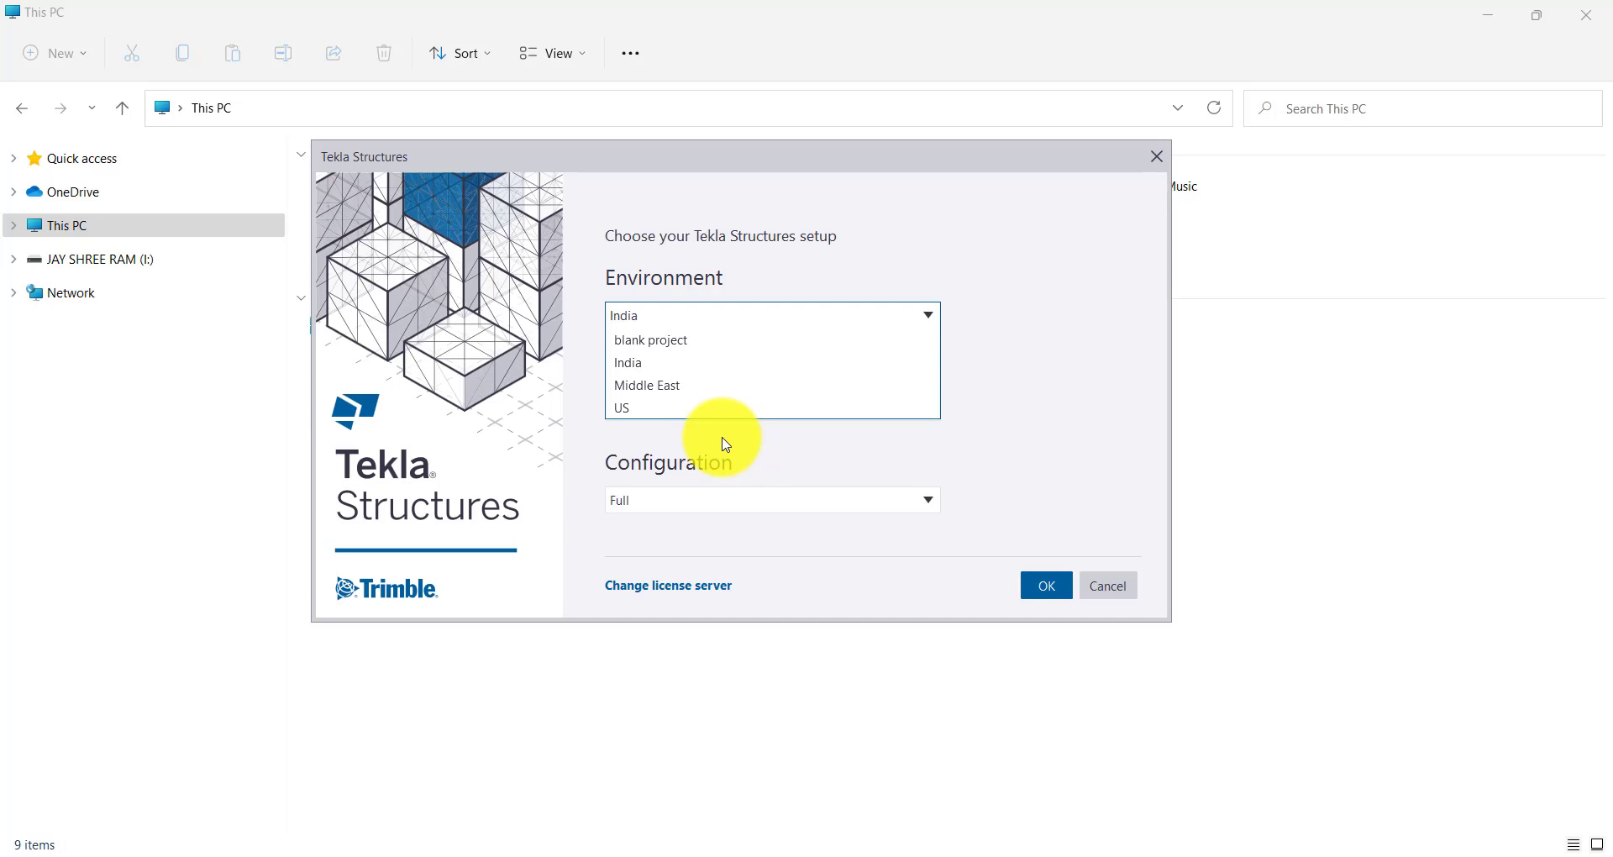
{"action": "left_click", "coordinate": [722, 389]}
{"action": "left_click", "coordinate": [681, 315]}
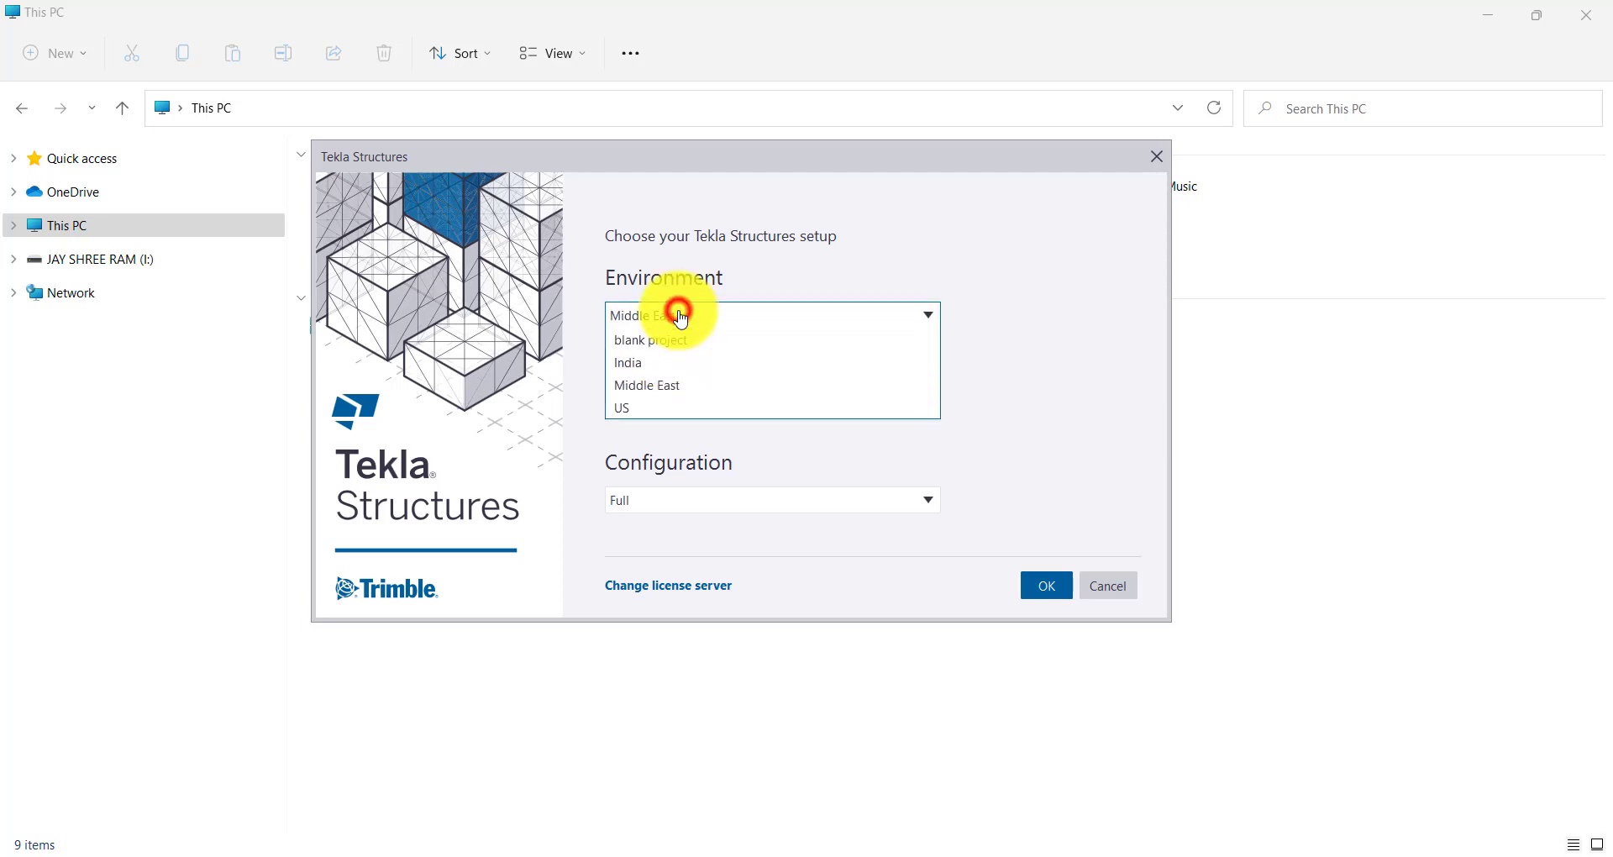
{"action": "left_click", "coordinate": [689, 387]}
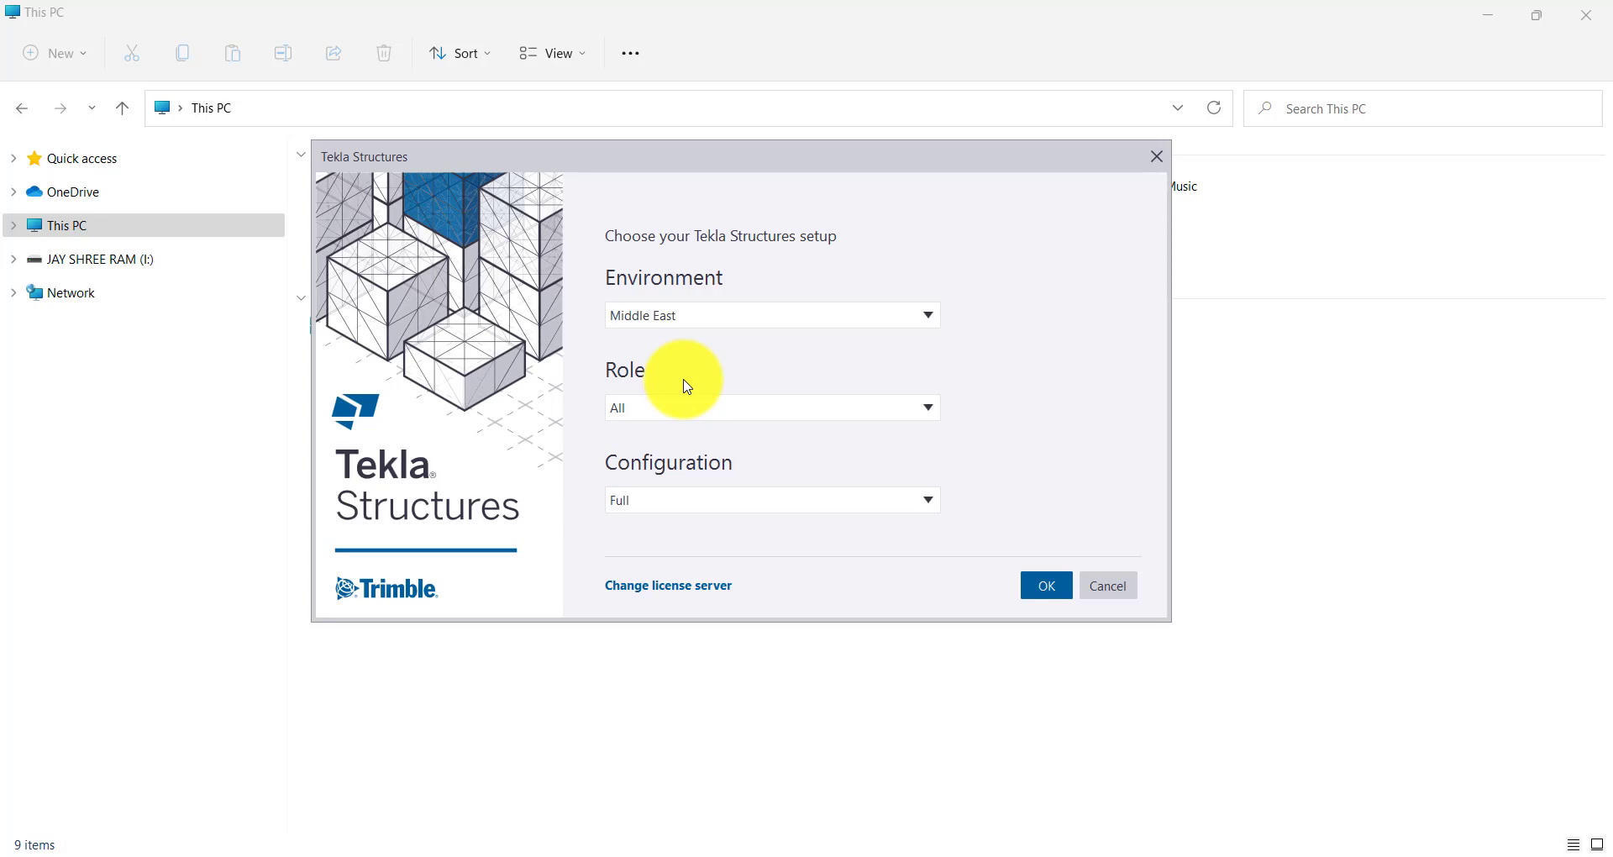
{"action": "left_click", "coordinate": [702, 410]}
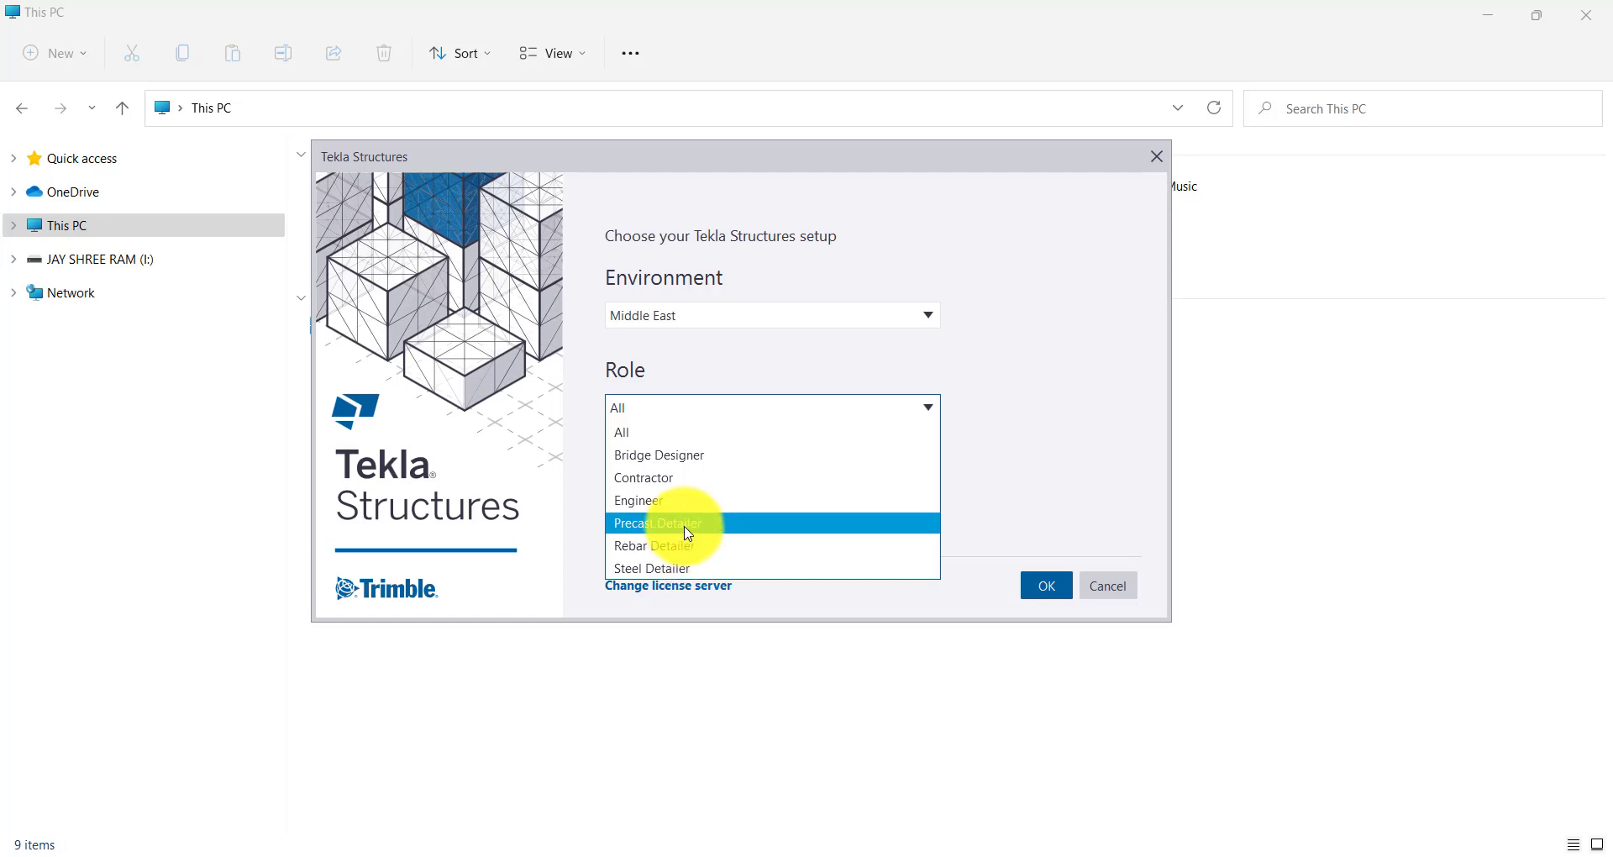
{"action": "left_click", "coordinate": [680, 435]}
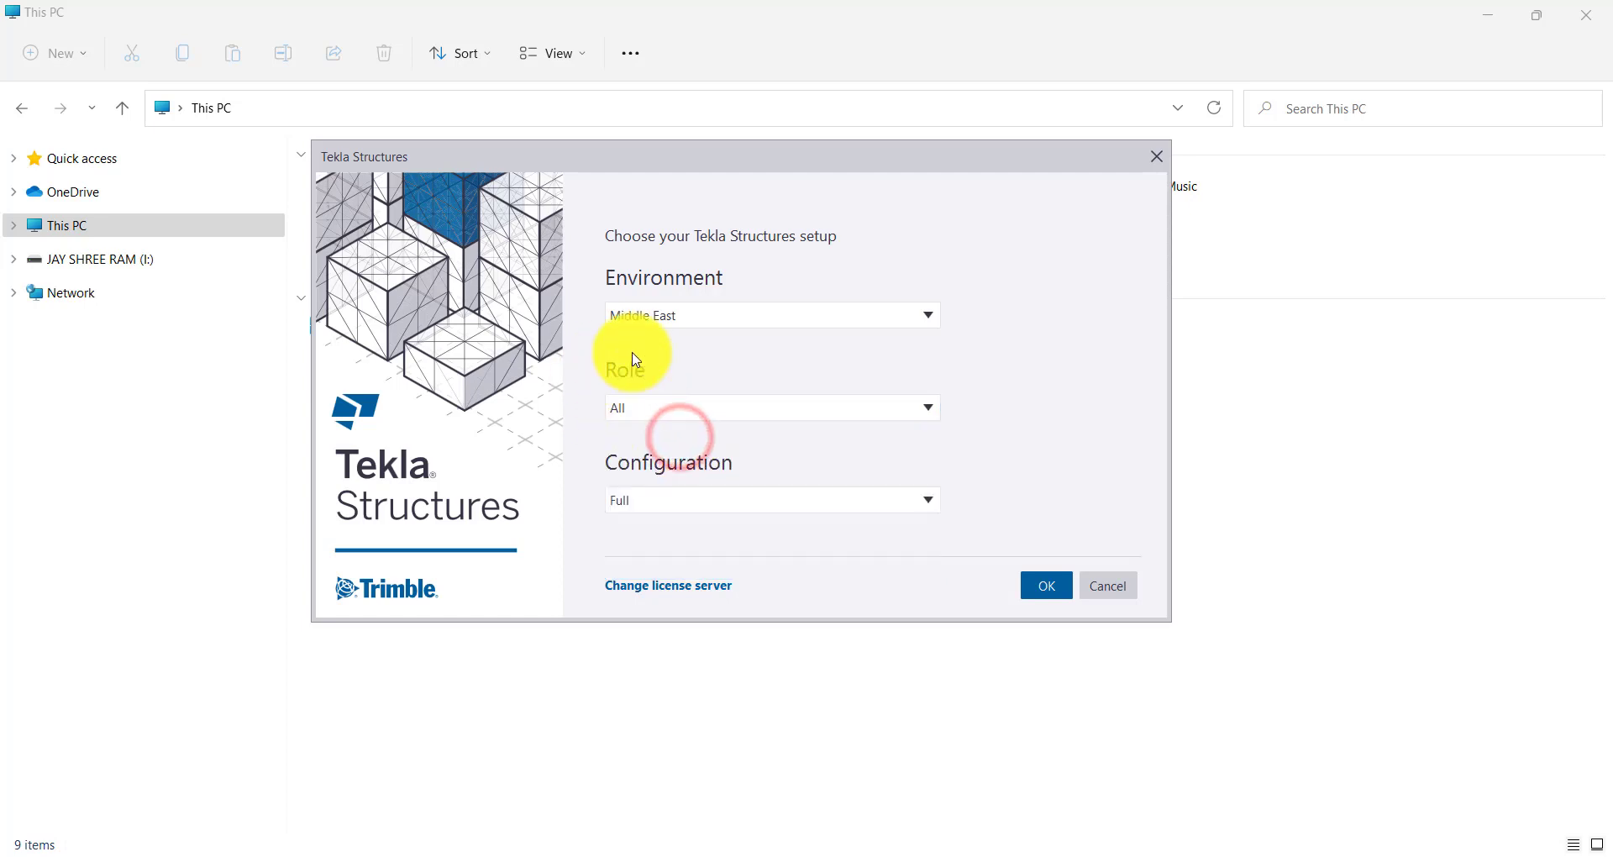
{"action": "left_click", "coordinate": [668, 501]}
{"action": "scroll", "coordinate": [694, 615], "scroll_direction": "up", "scroll_amount": 1}
{"action": "scroll", "coordinate": [694, 616], "scroll_direction": "down", "scroll_amount": 1}
{"action": "scroll", "coordinate": [693, 616], "scroll_direction": "up", "scroll_amount": 1}
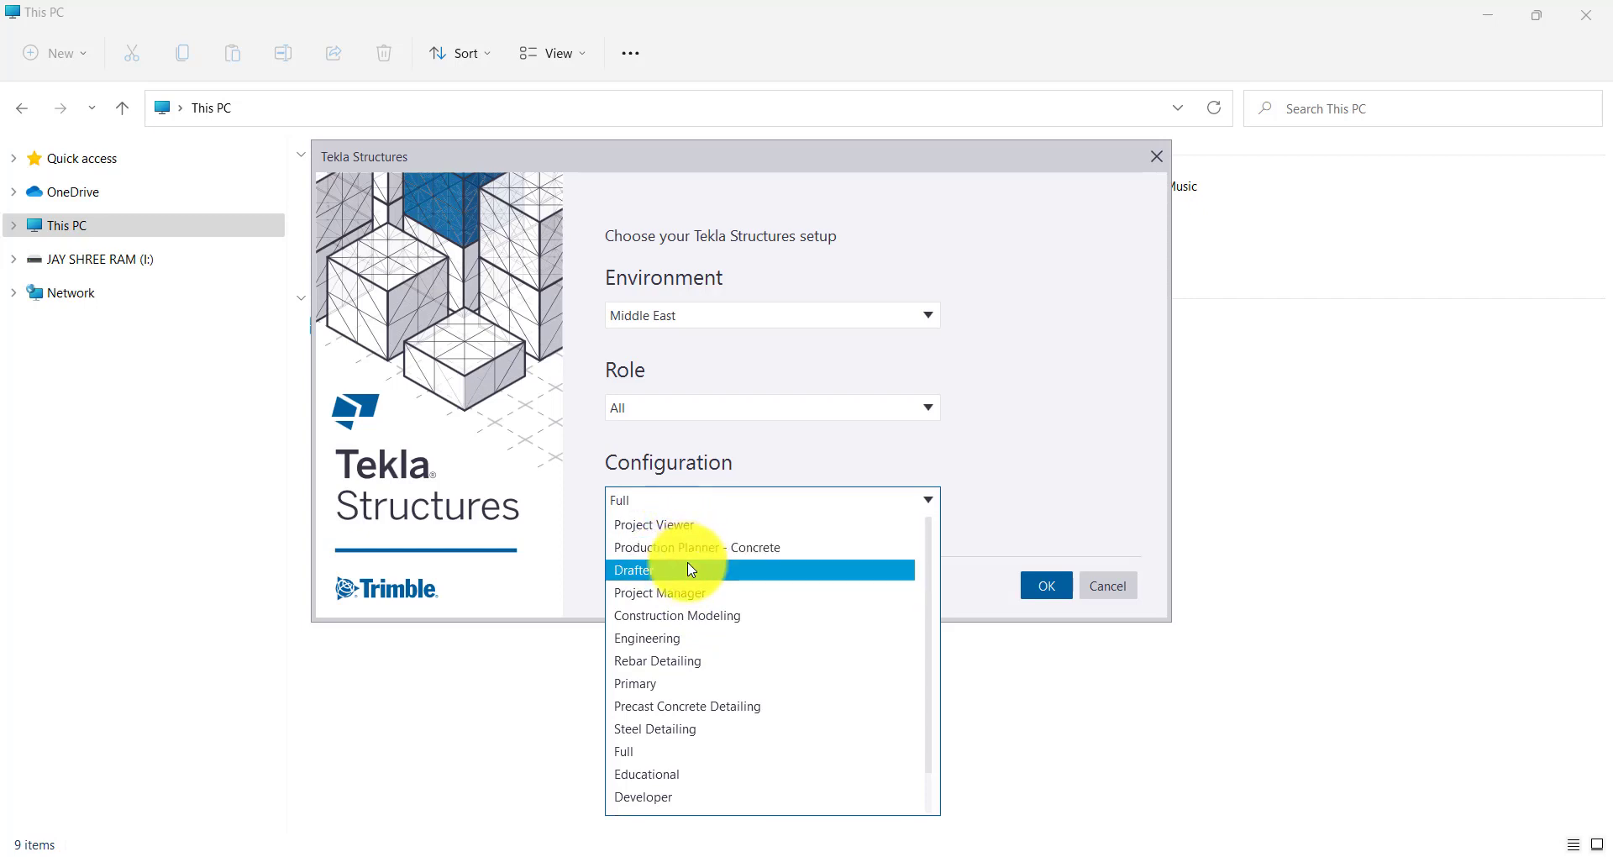
{"action": "scroll", "coordinate": [704, 624], "scroll_direction": "down", "scroll_amount": 1}
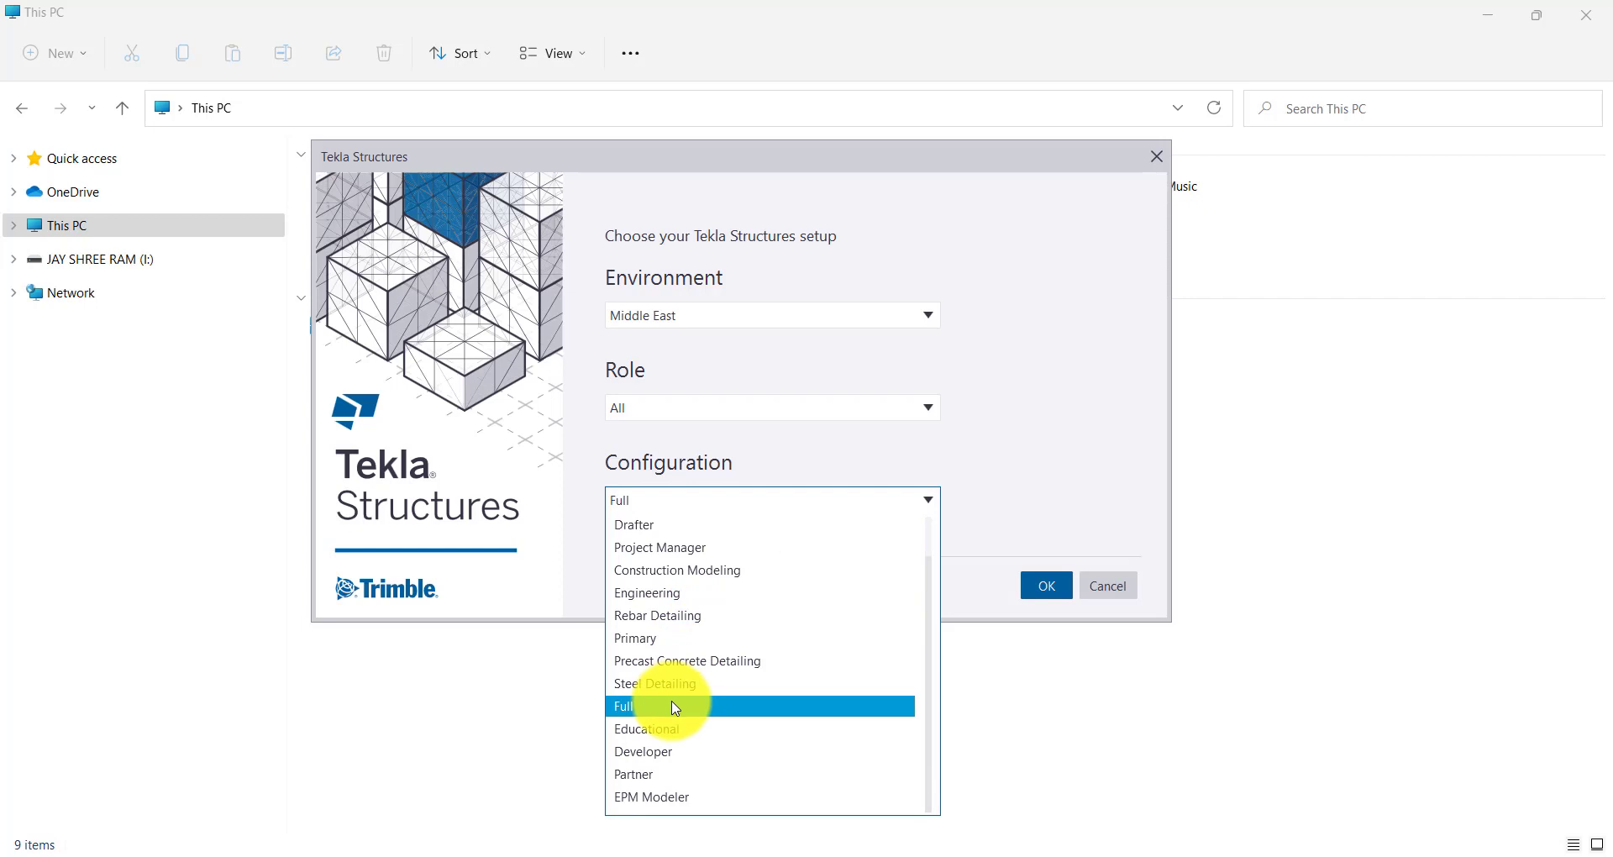
{"action": "left_click", "coordinate": [579, 531]}
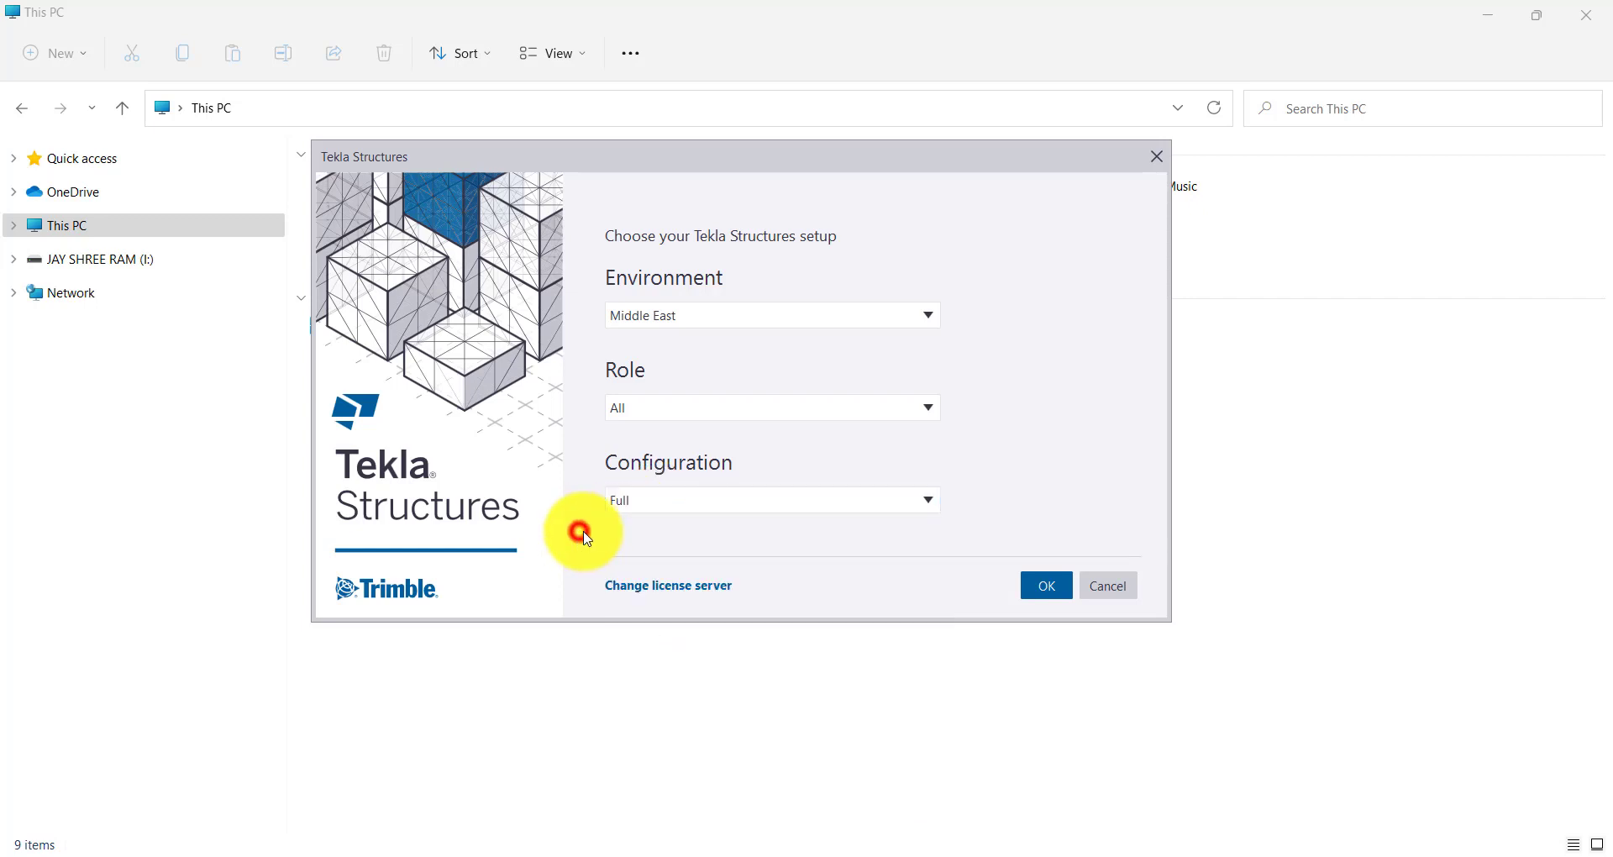
{"action": "left_click", "coordinate": [1061, 591]}
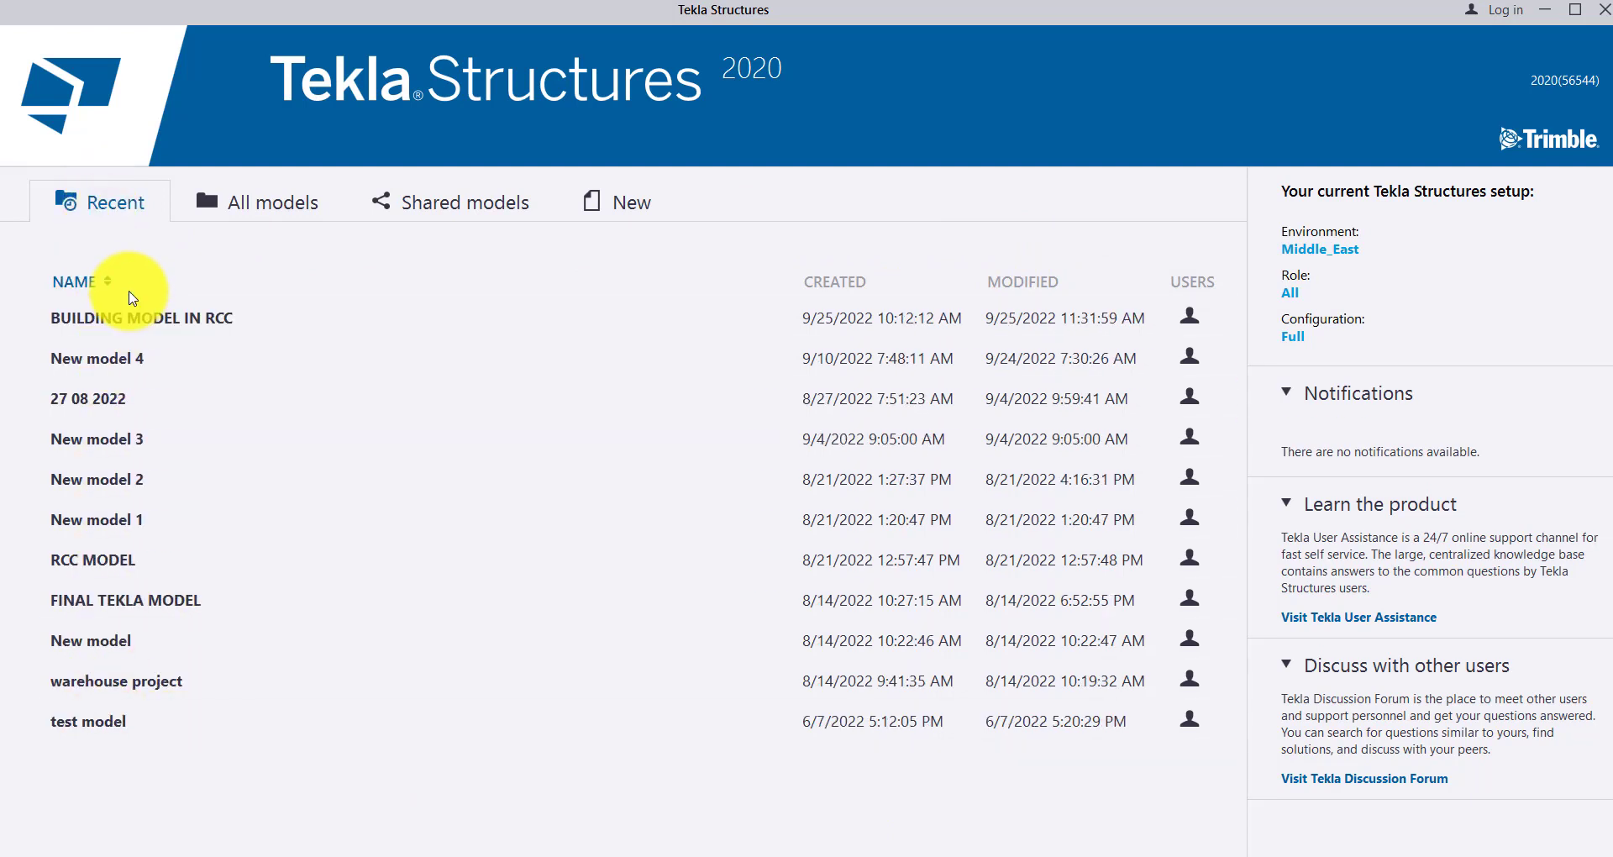
- Look through the All models and Shared models listings, then bring up the New model form
{"action": "left_click", "coordinate": [246, 220]}
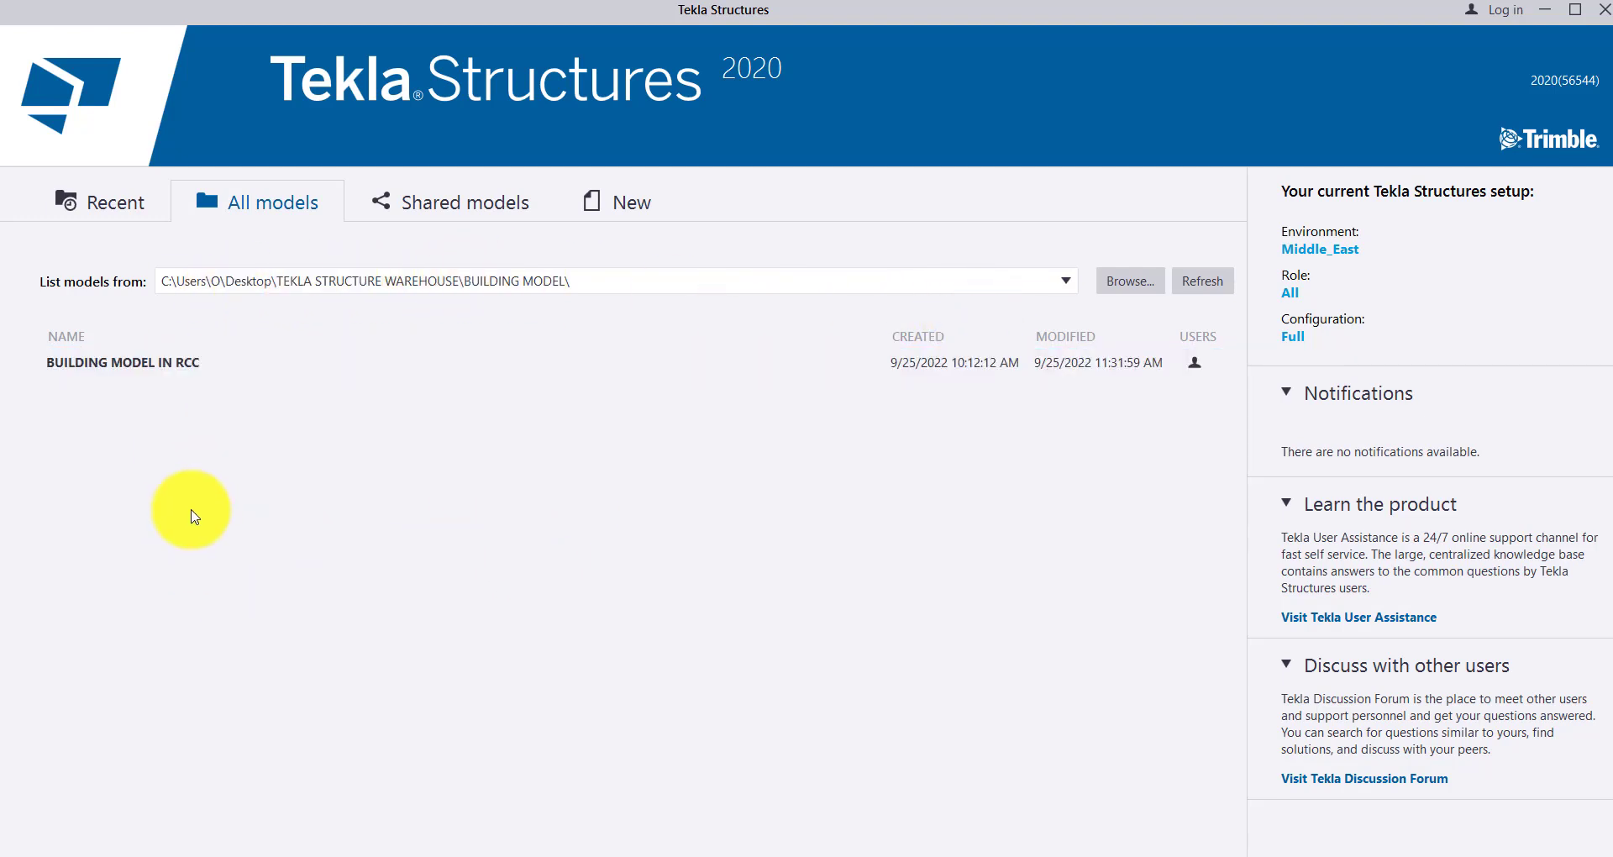
{"action": "left_click", "coordinate": [502, 211]}
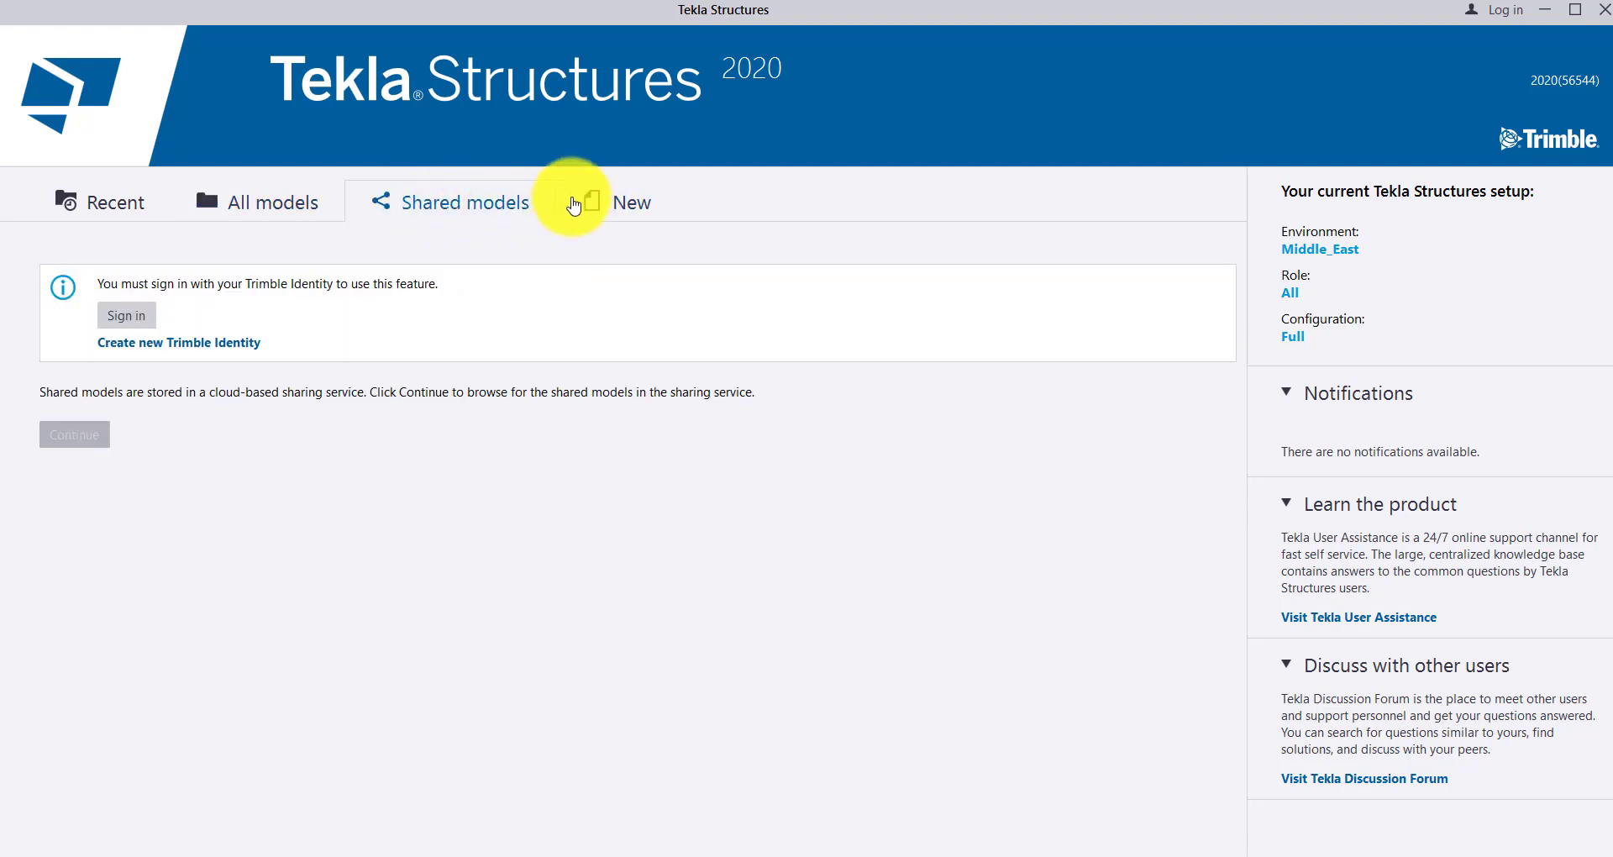
{"action": "left_click", "coordinate": [595, 201]}
{"action": "left_click", "coordinate": [598, 203]}
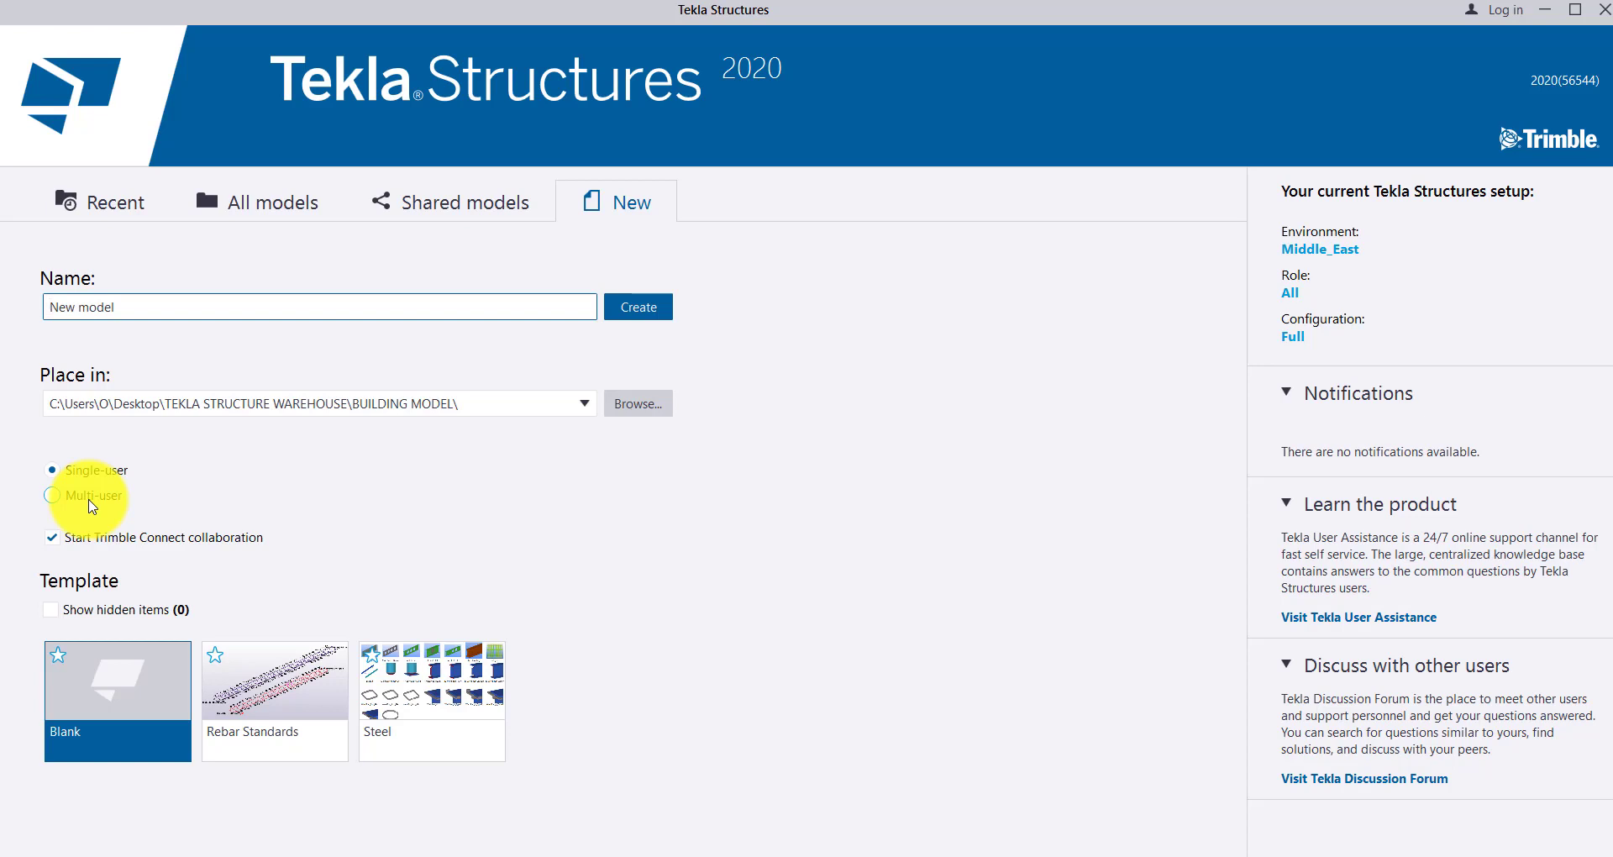
- Keep the model single-user and set its location to the Desktop's Tekla Models folder
{"action": "left_click", "coordinate": [124, 474]}
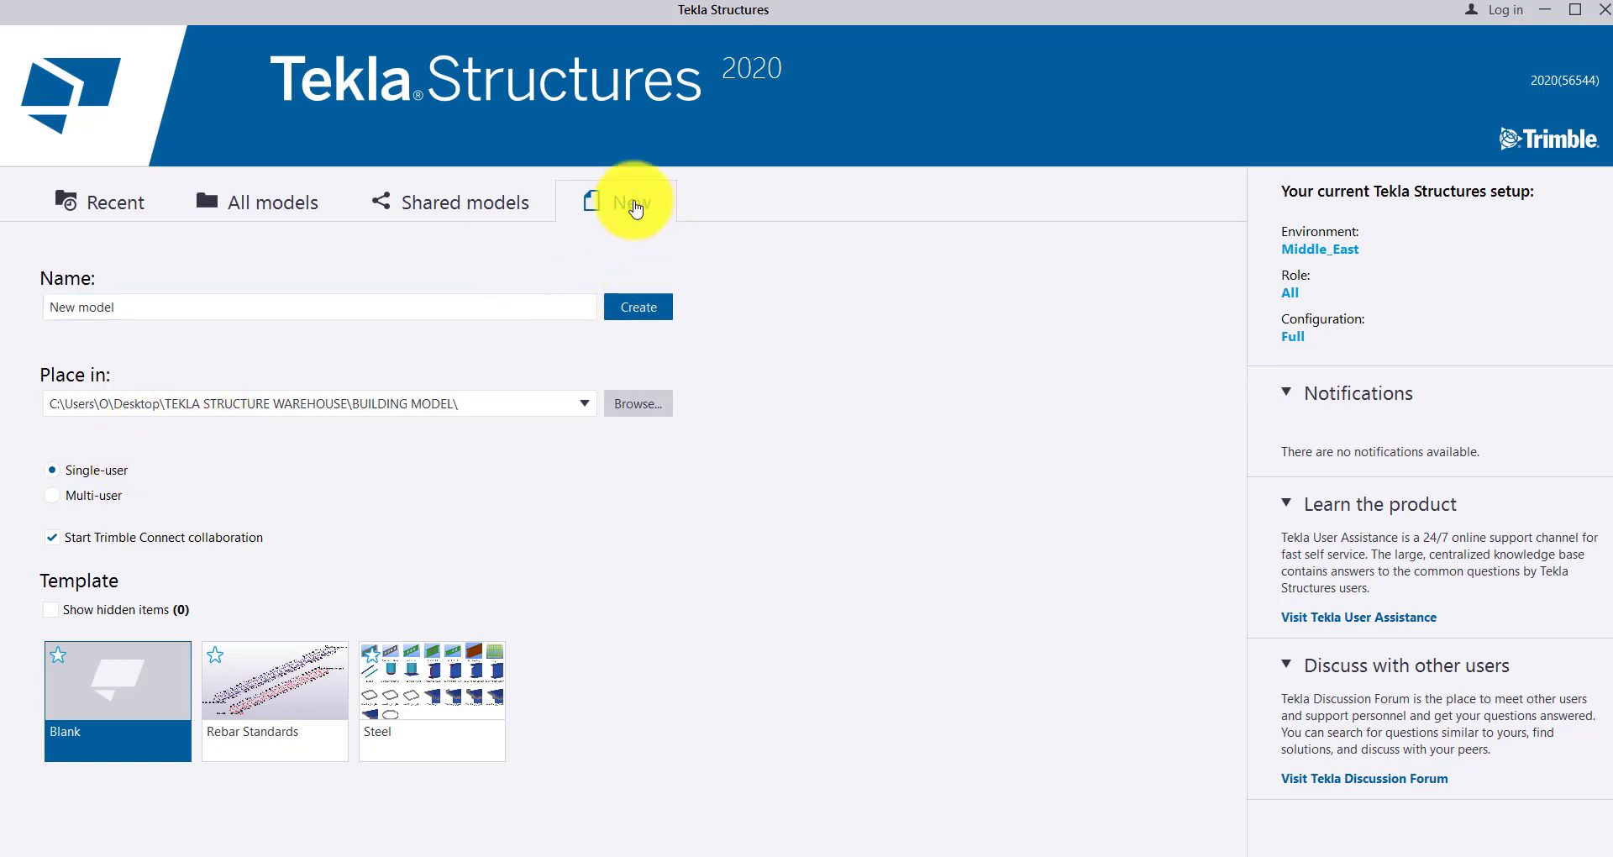
{"action": "left_click", "coordinate": [626, 407]}
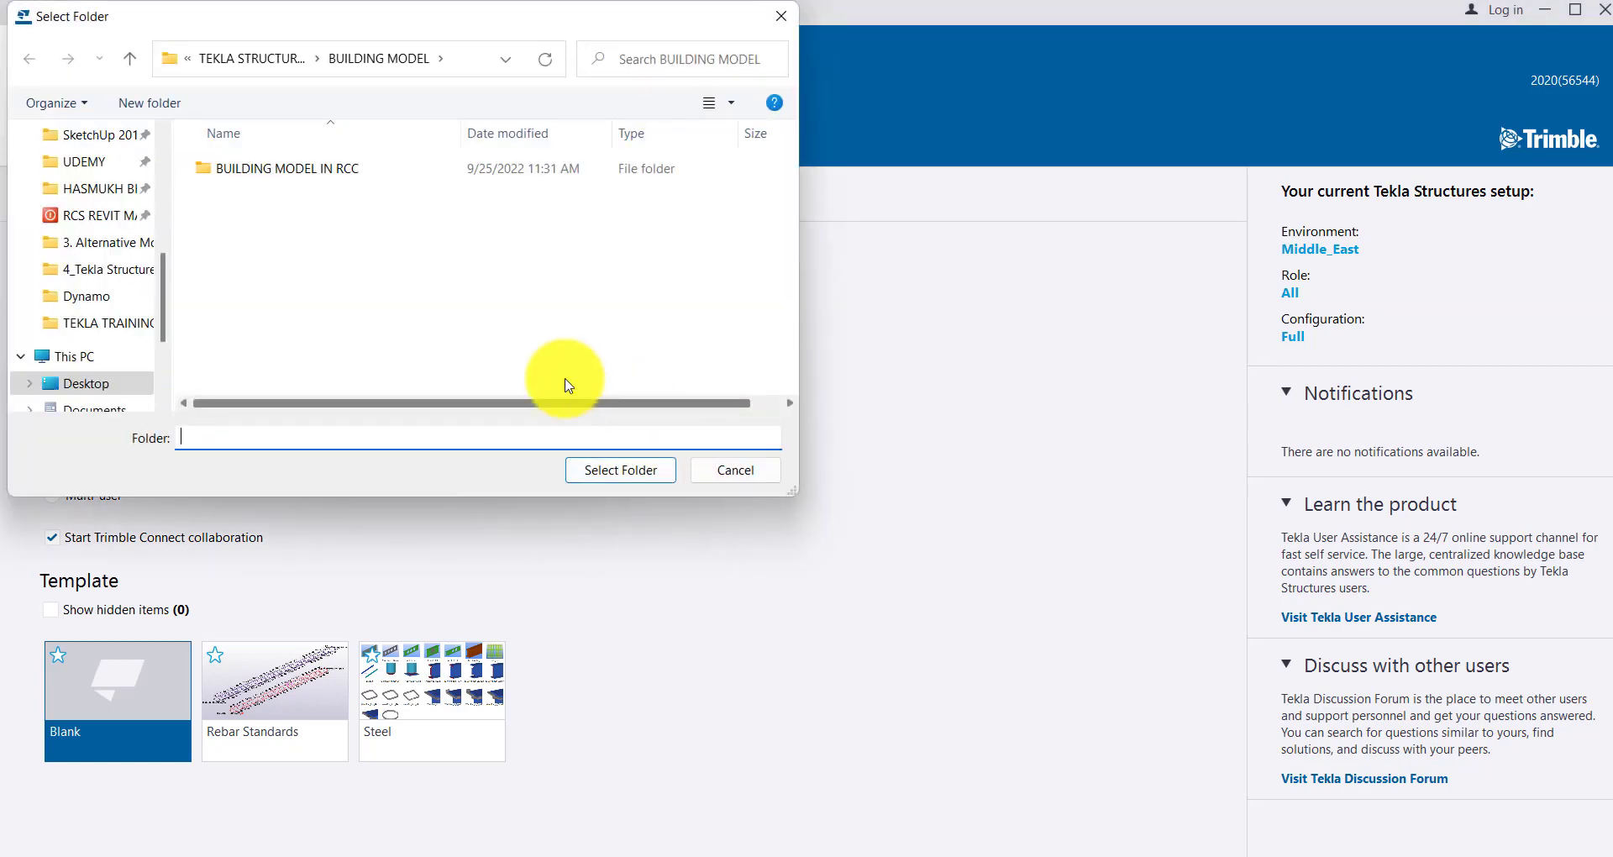
{"action": "left_click", "coordinate": [84, 136]}
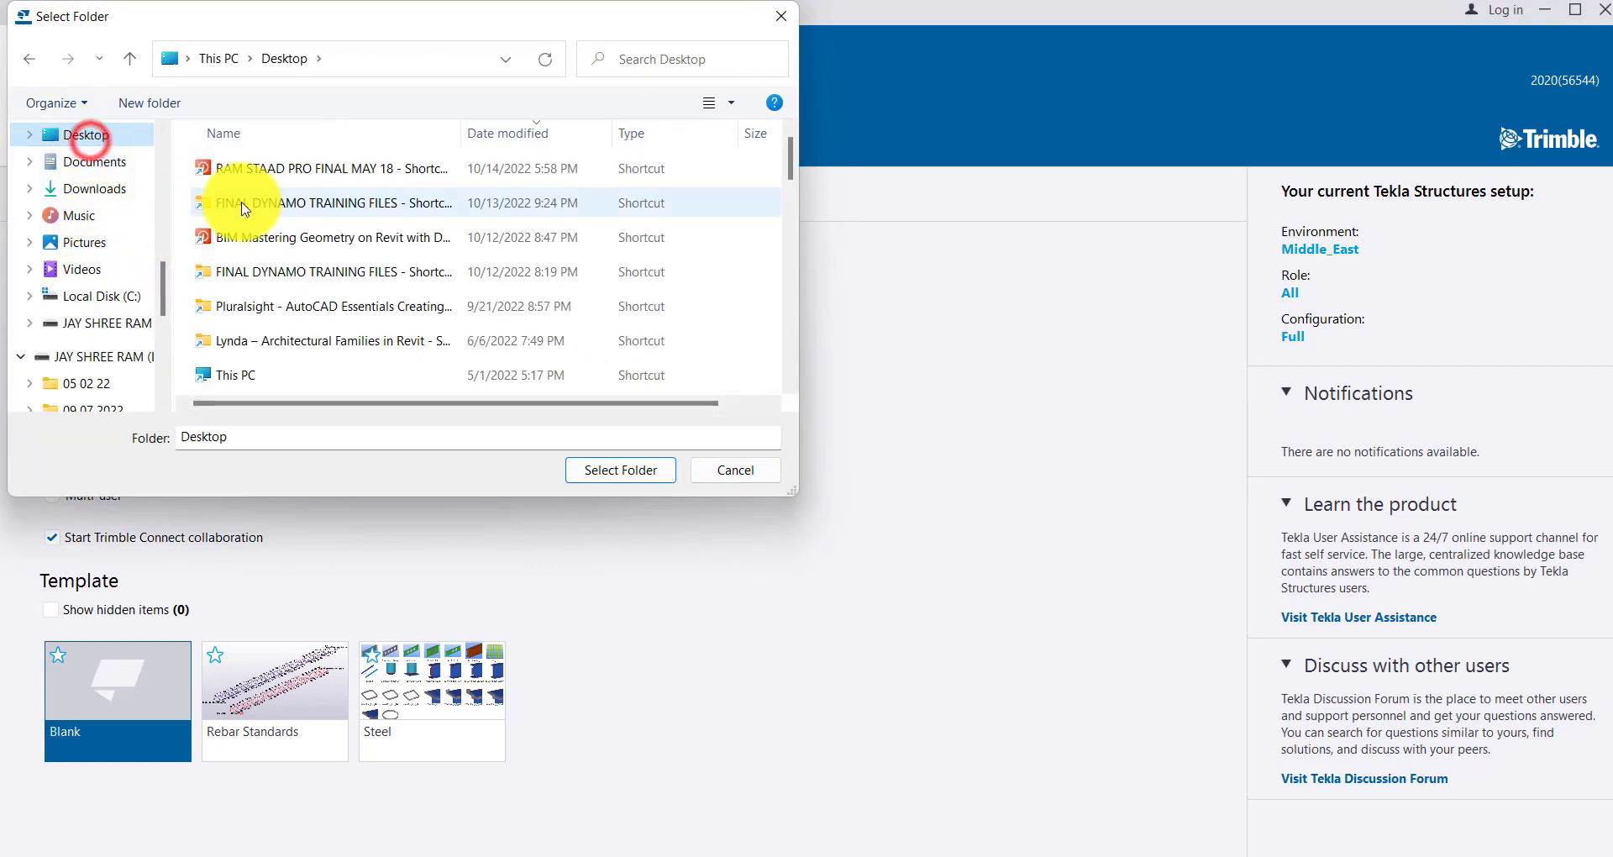
{"action": "type", "text": "tekla"}
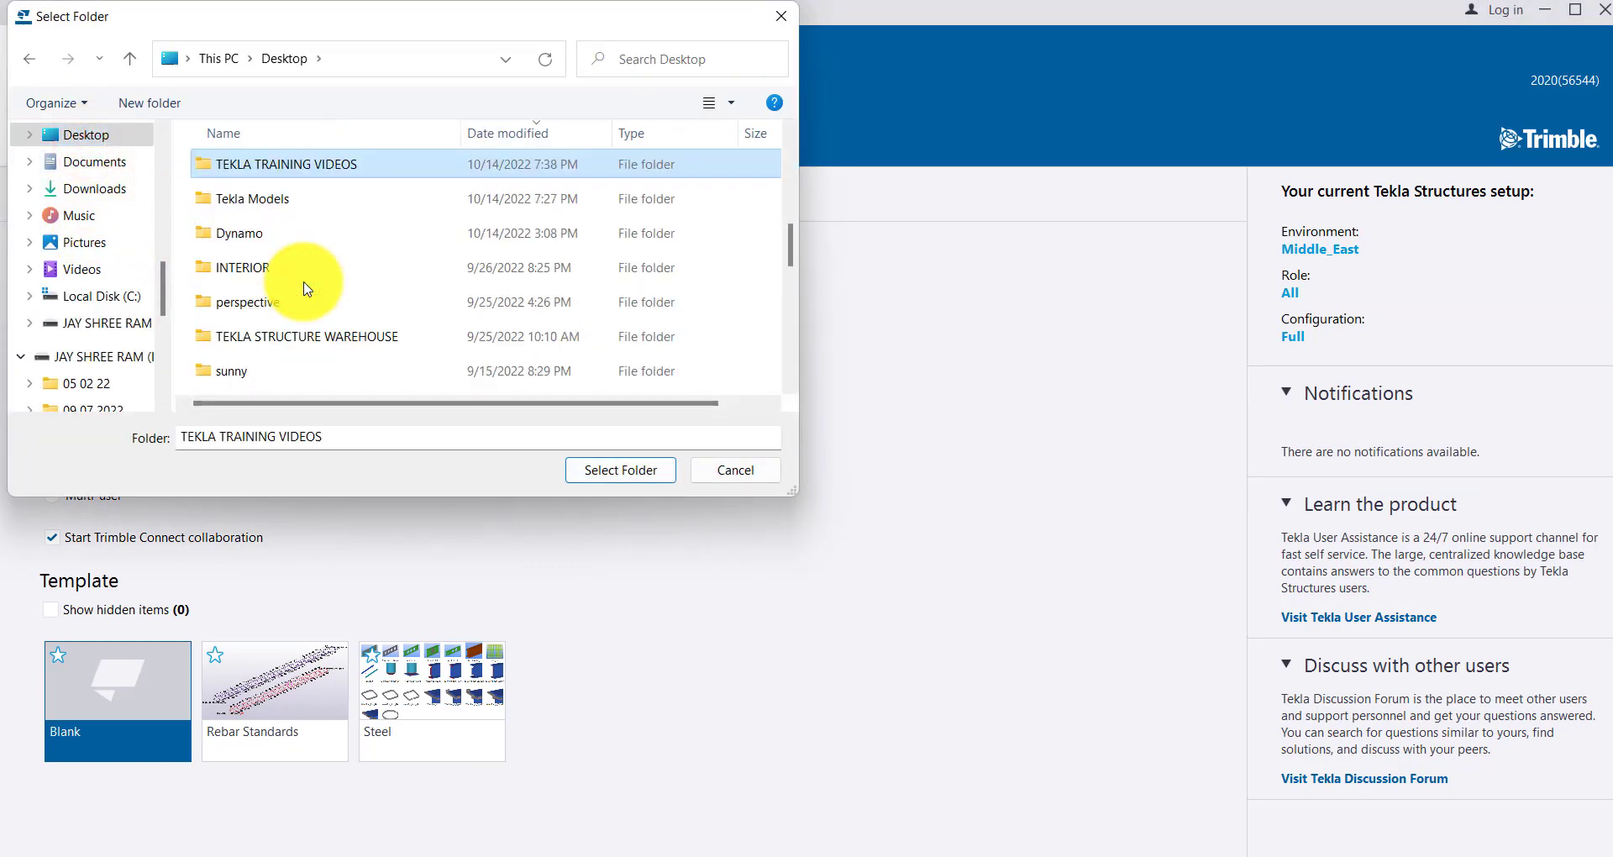
{"action": "double_click", "coordinate": [288, 202]}
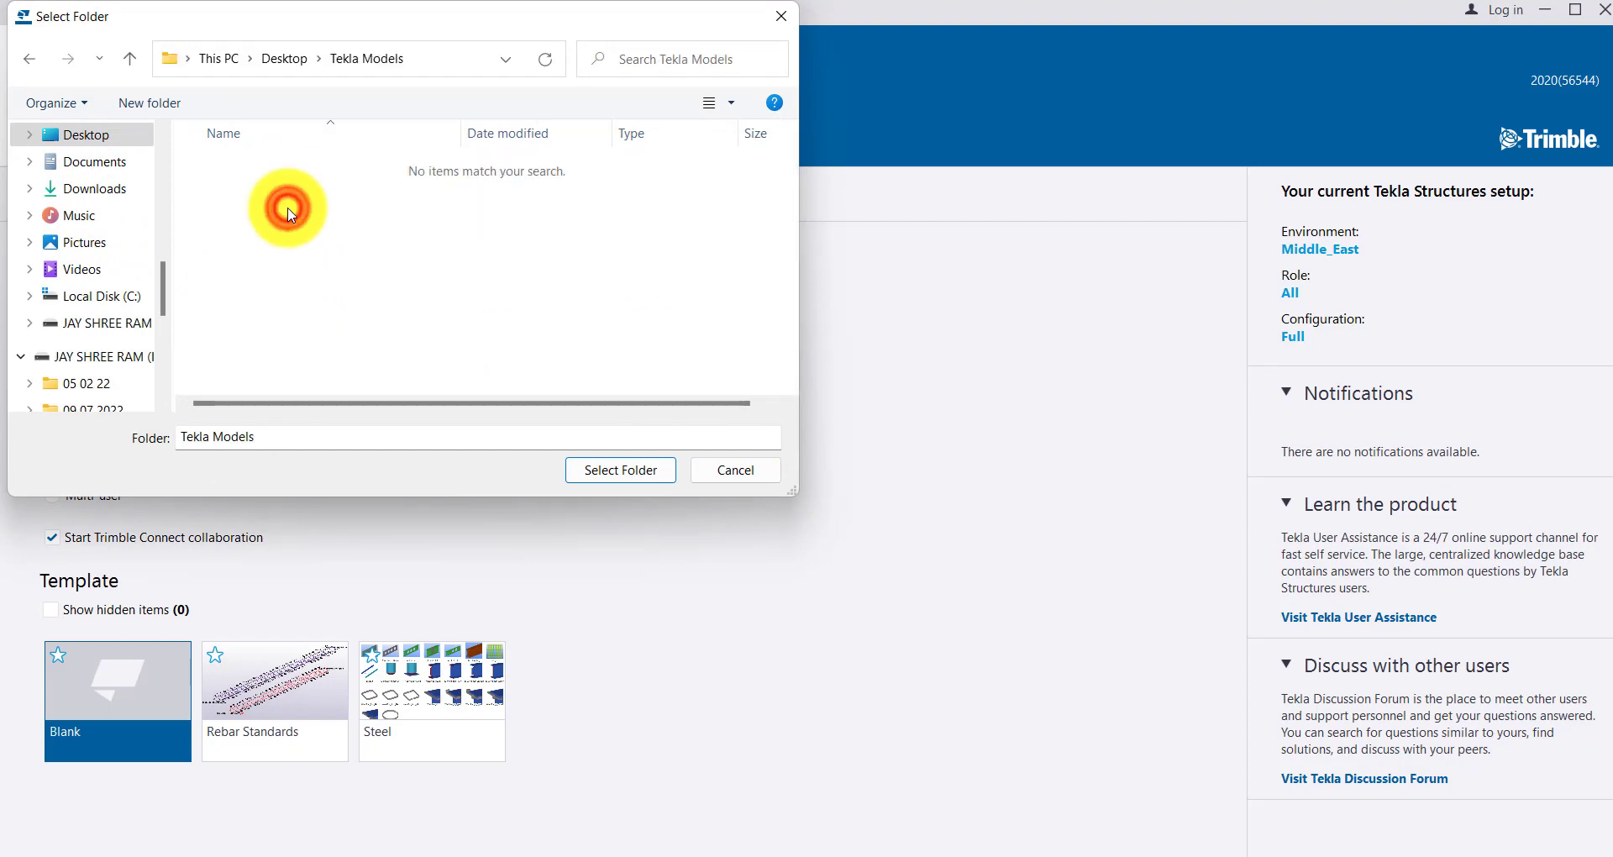
{"action": "left_click", "coordinate": [619, 472]}
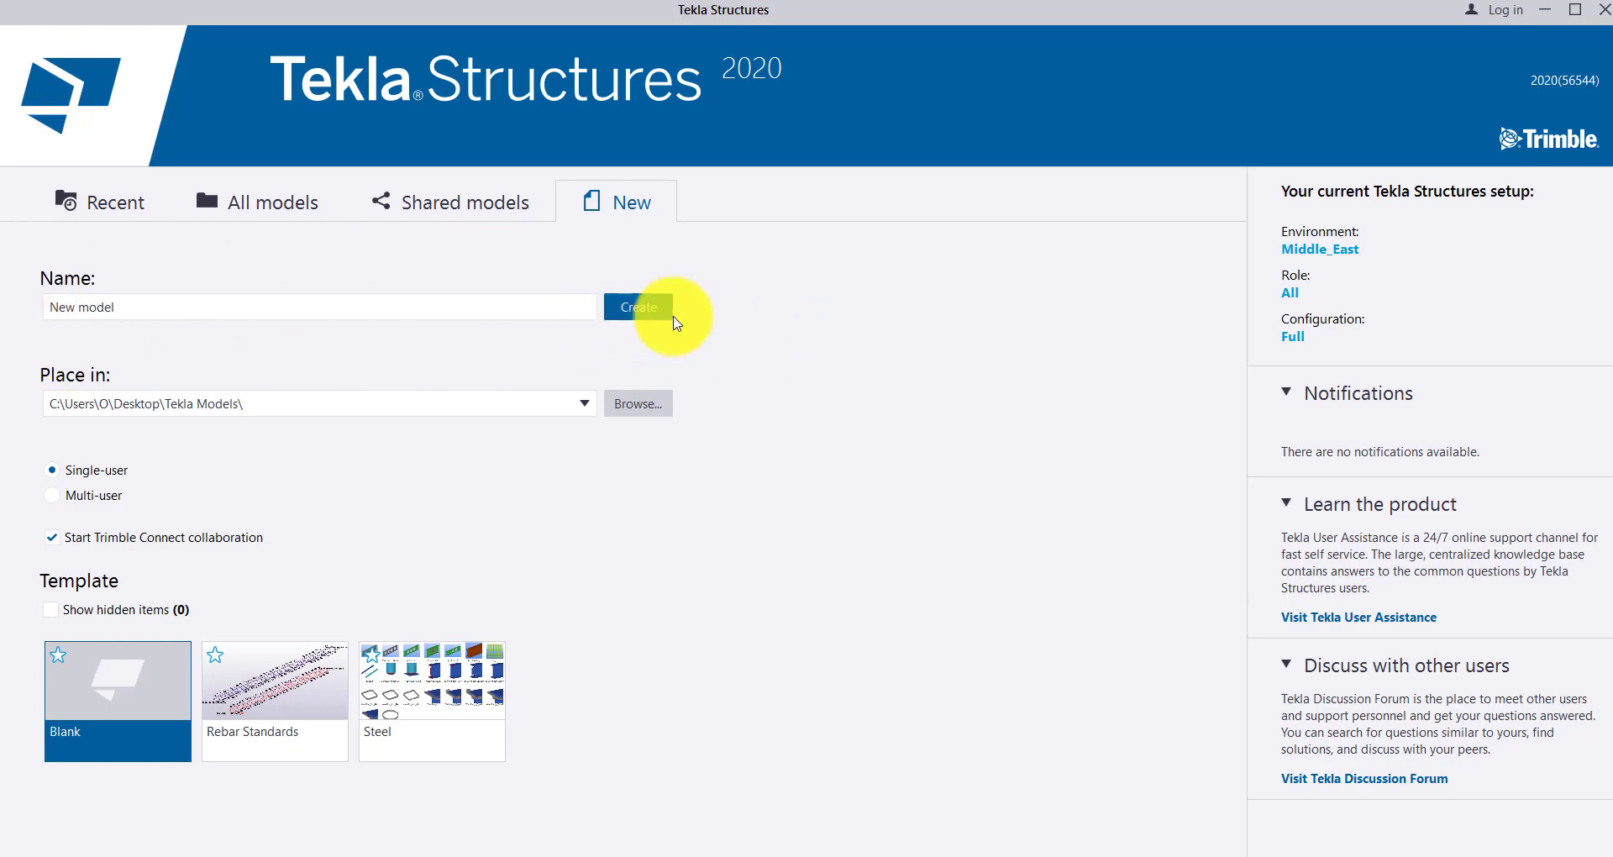
- Replace the default name with 'Ttaining Model 1' and create the model
{"action": "left_click", "coordinate": [205, 309]}
{"action": "double_click", "coordinate": [205, 308]}
{"action": "type", "text": "Test M"}
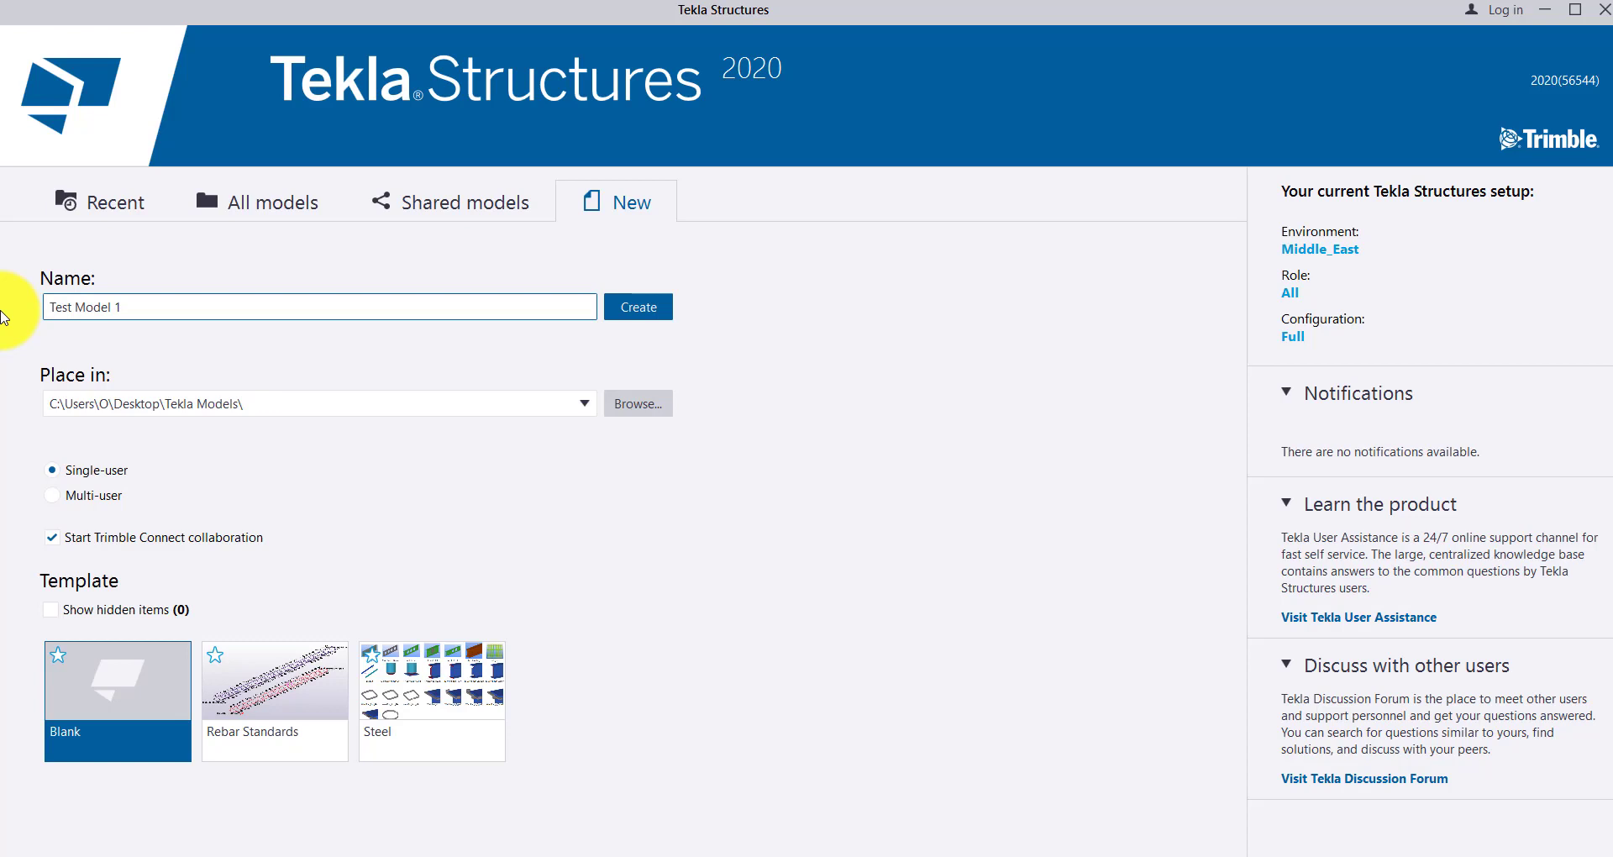
{"action": "left_click", "coordinate": [73, 310]}
{"action": "type", "text": "Ttaining"}
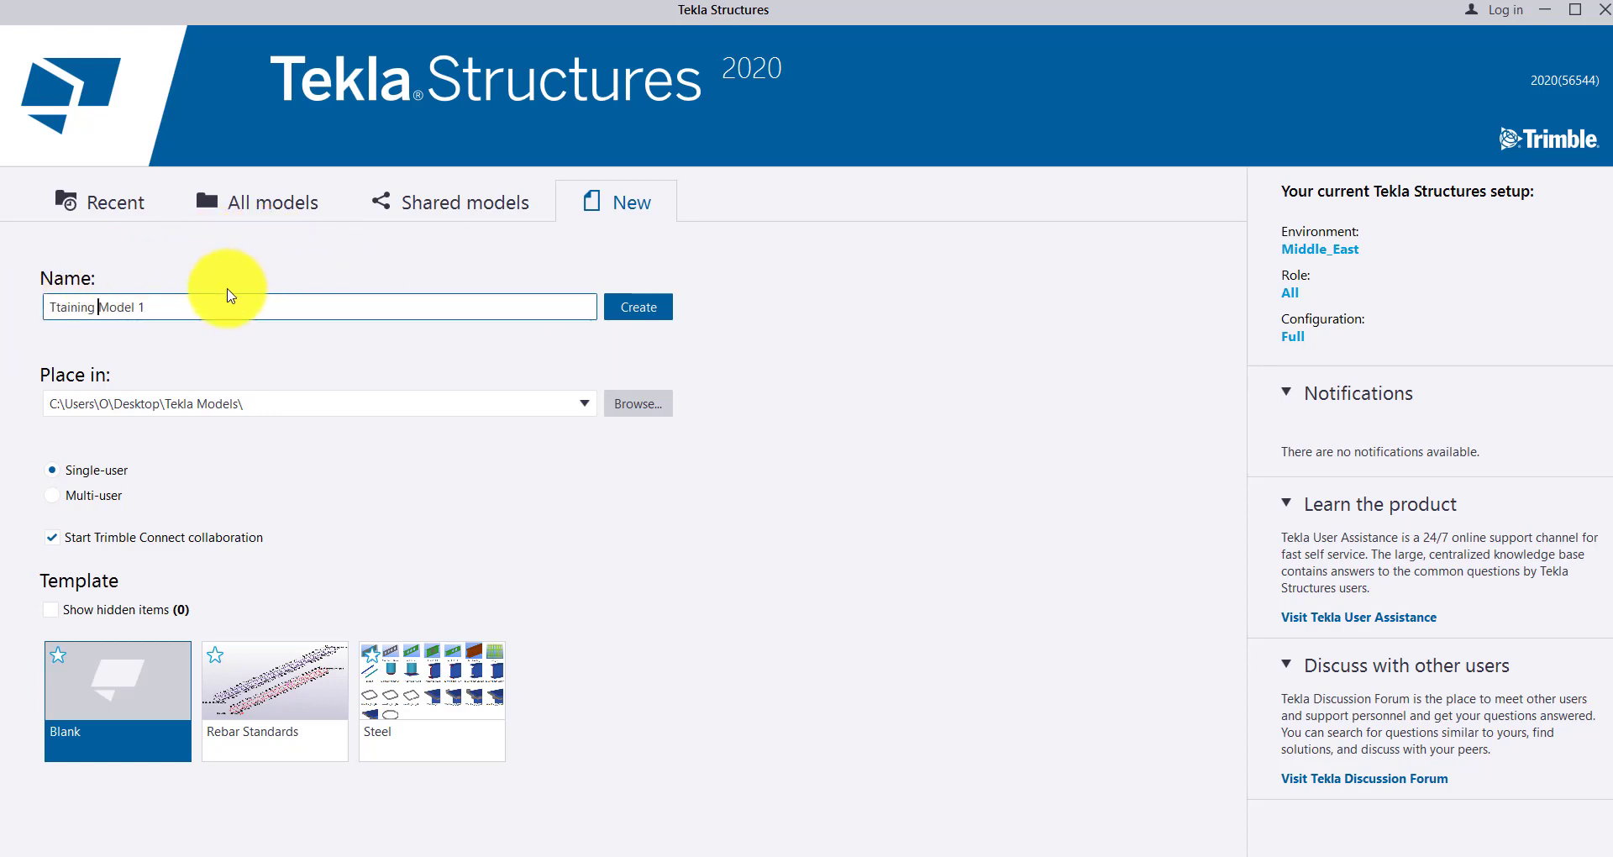
{"action": "left_click", "coordinate": [637, 320]}
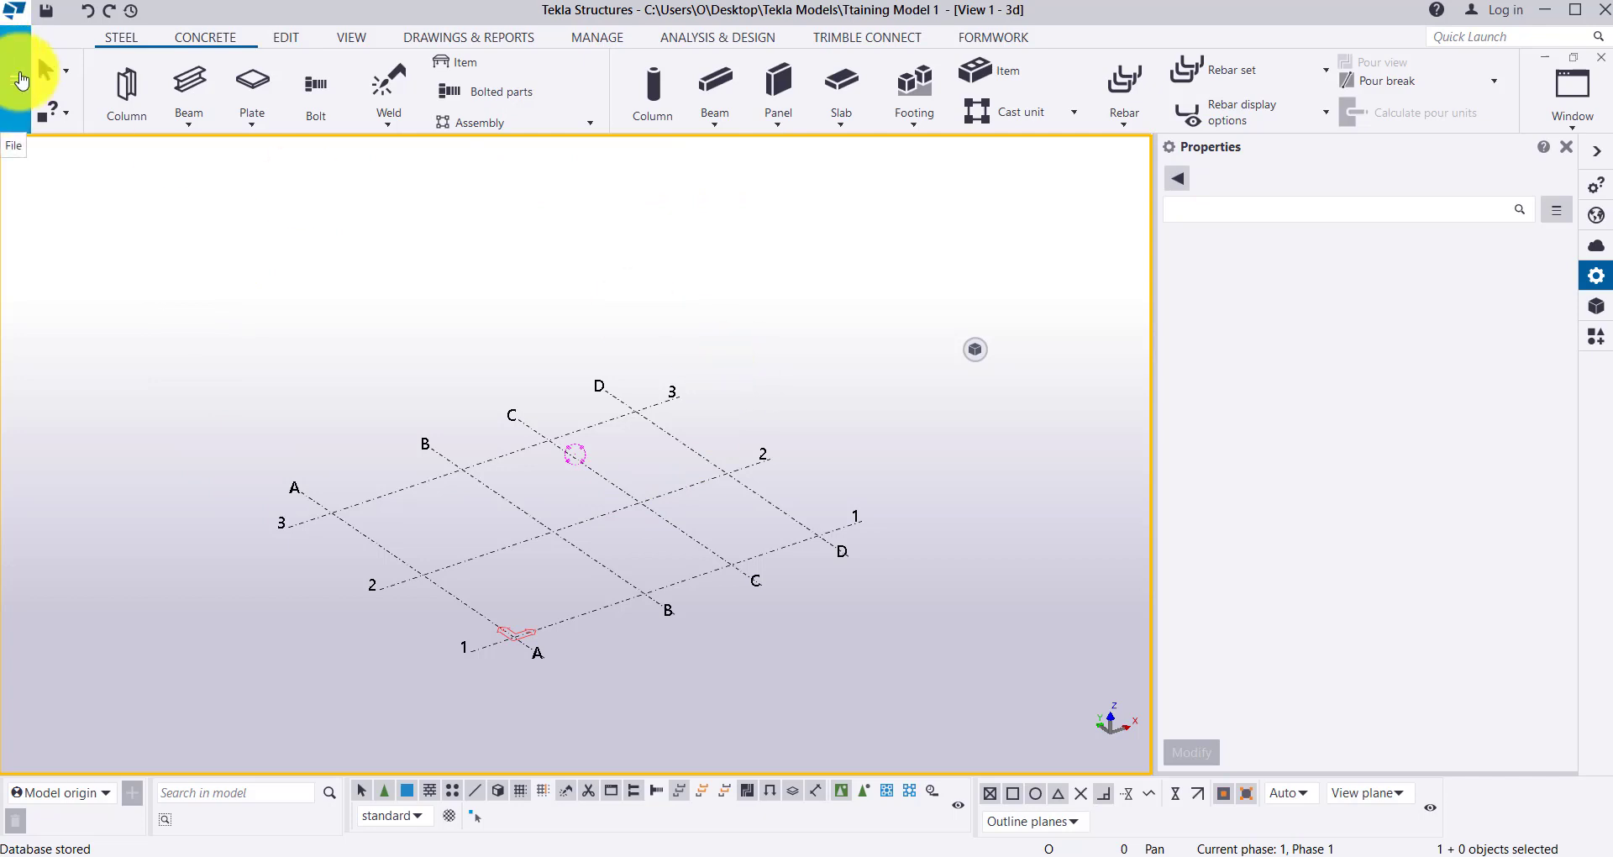
- Show the File menu's Save as options for the new model
{"action": "left_click", "coordinate": [21, 80]}
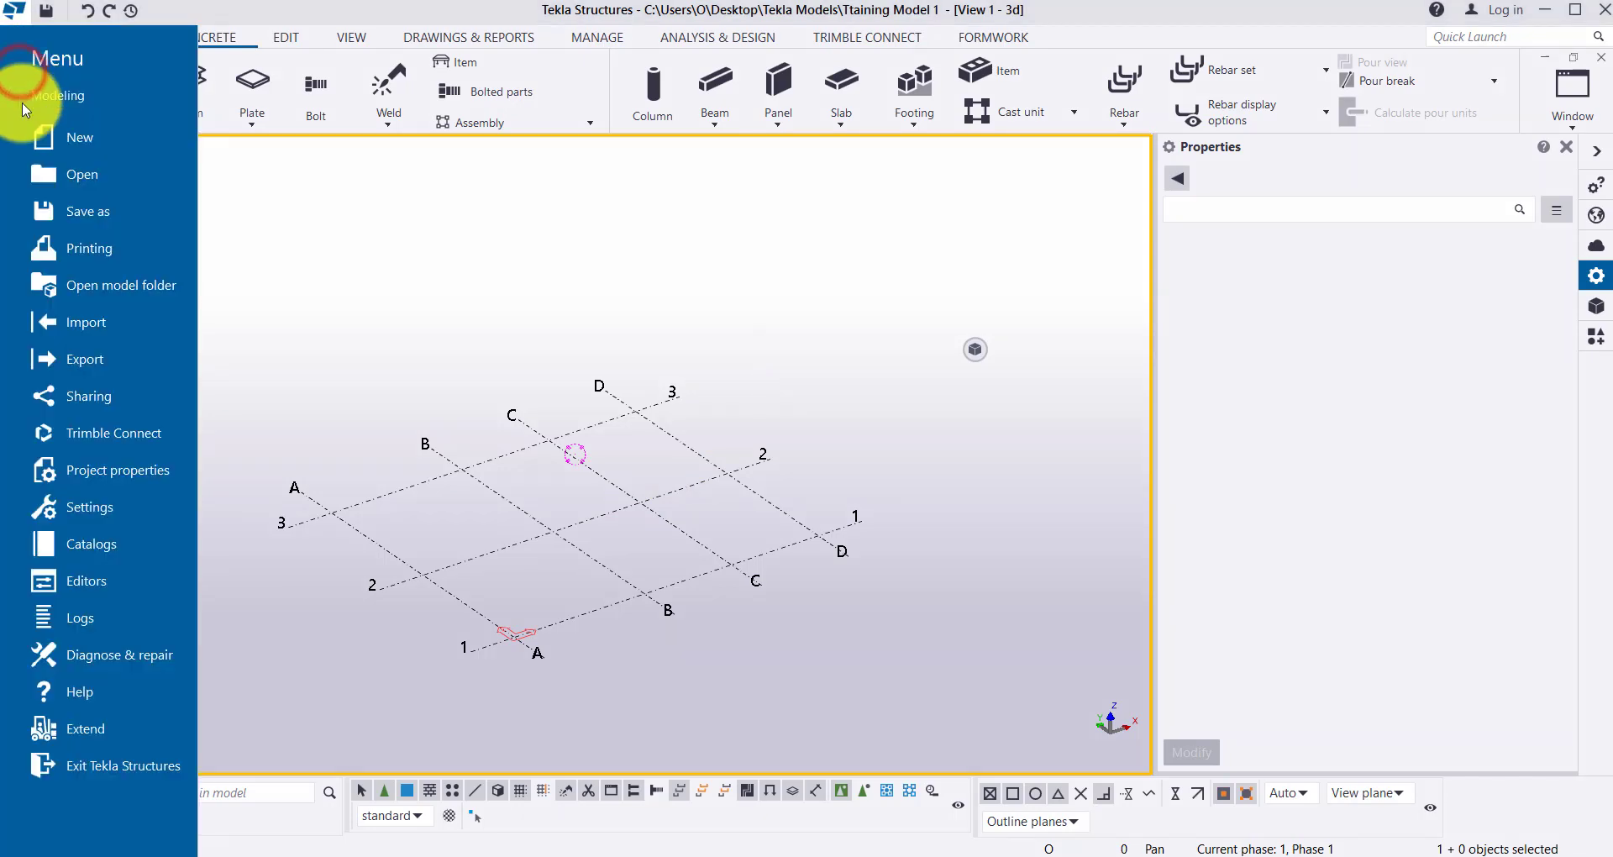
{"action": "left_click", "coordinate": [95, 220]}
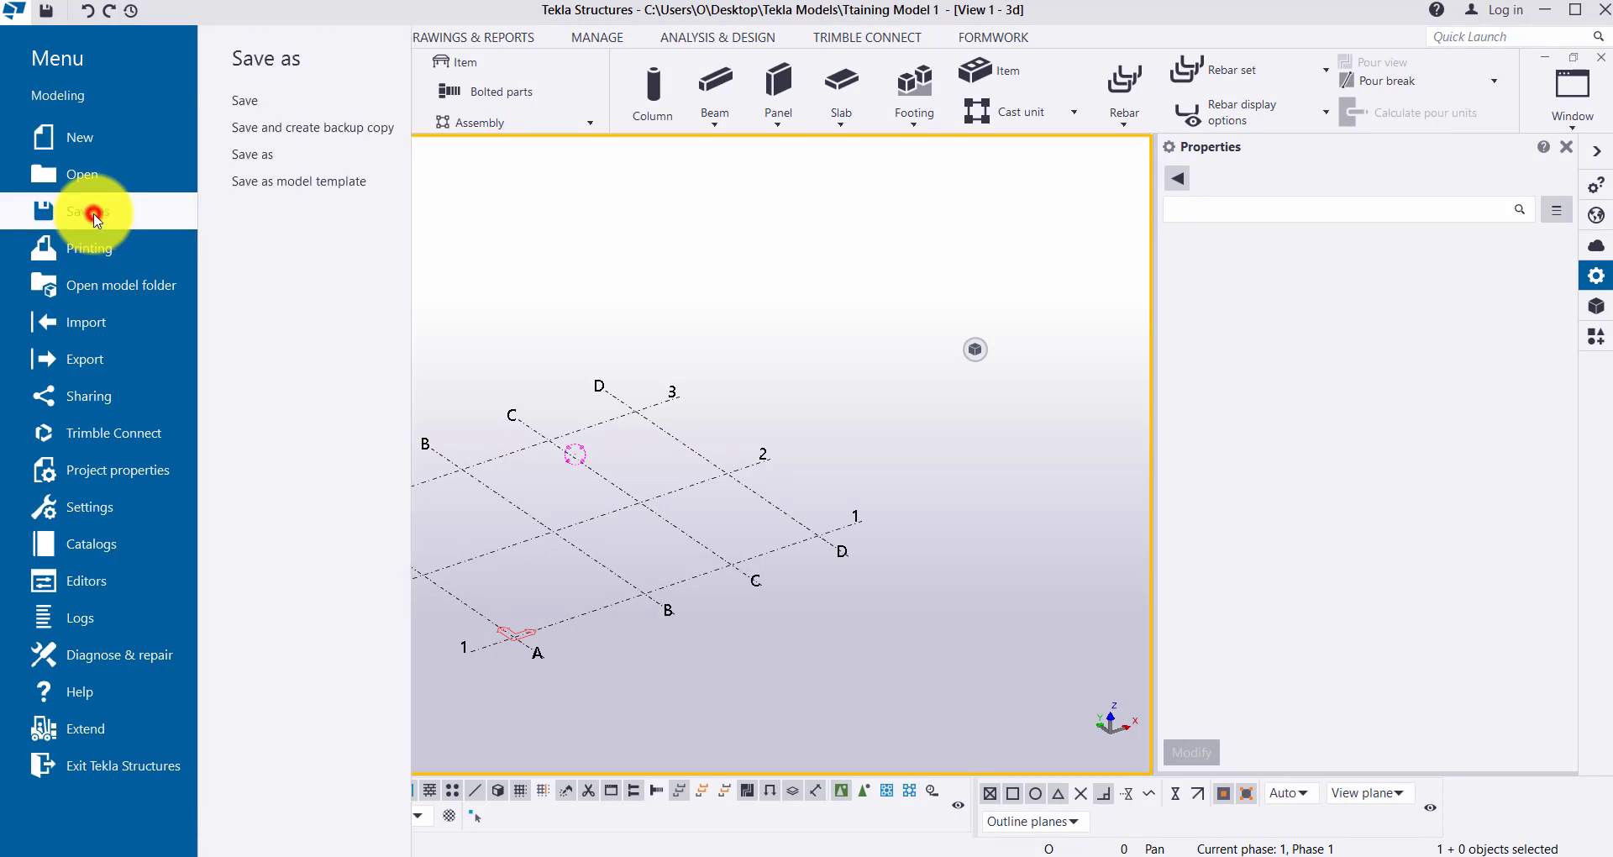
- Save a copy of the model as 'Model 1', accepting the warning
{"action": "left_click", "coordinate": [280, 155]}
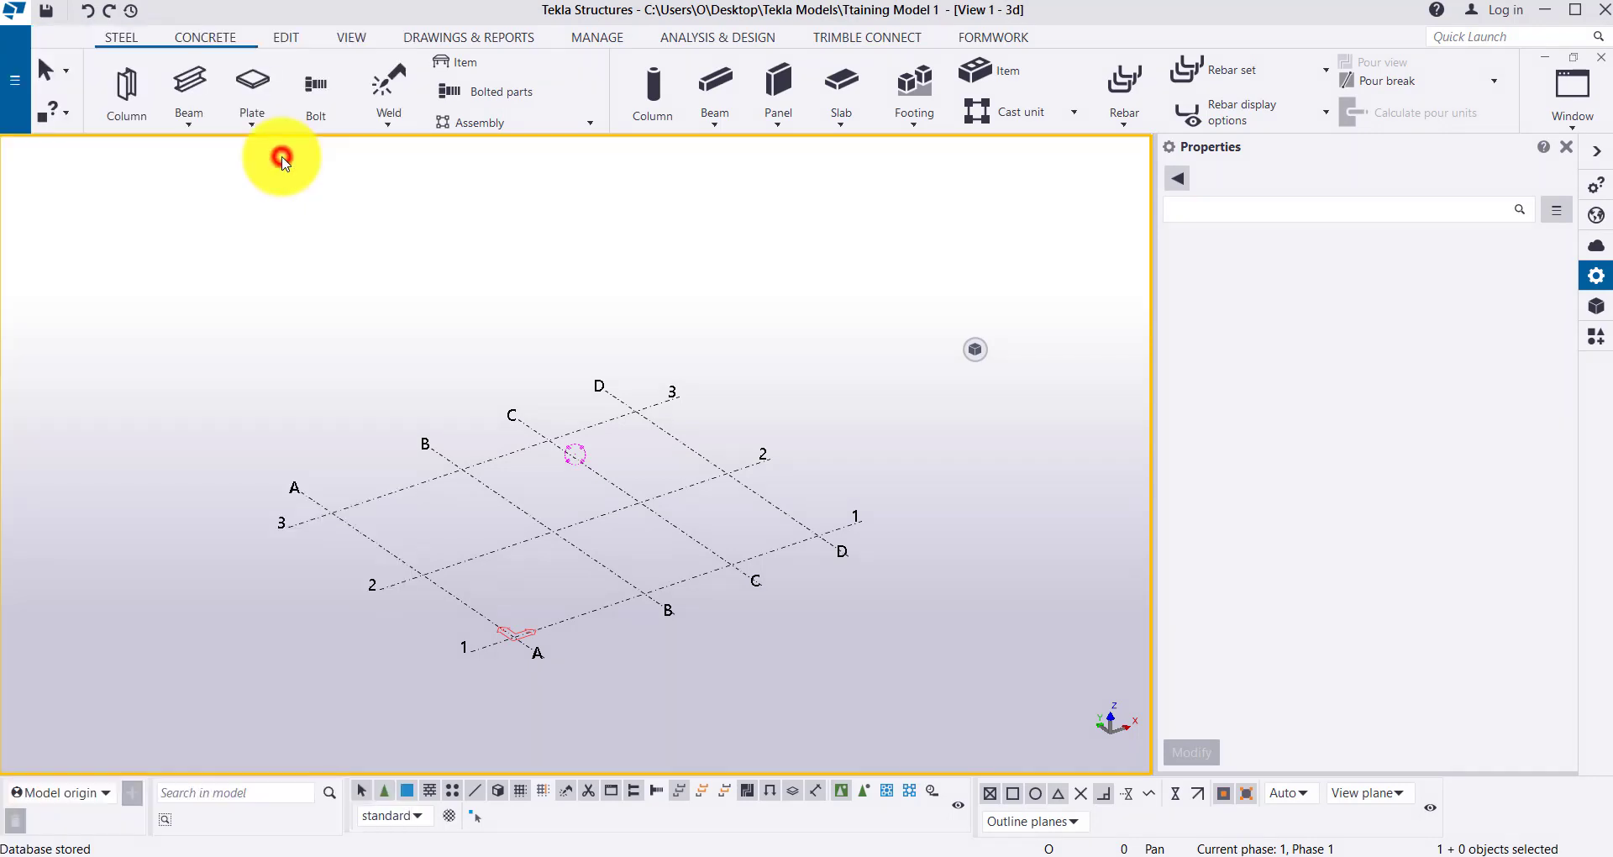
{"action": "left_click", "coordinate": [765, 458]}
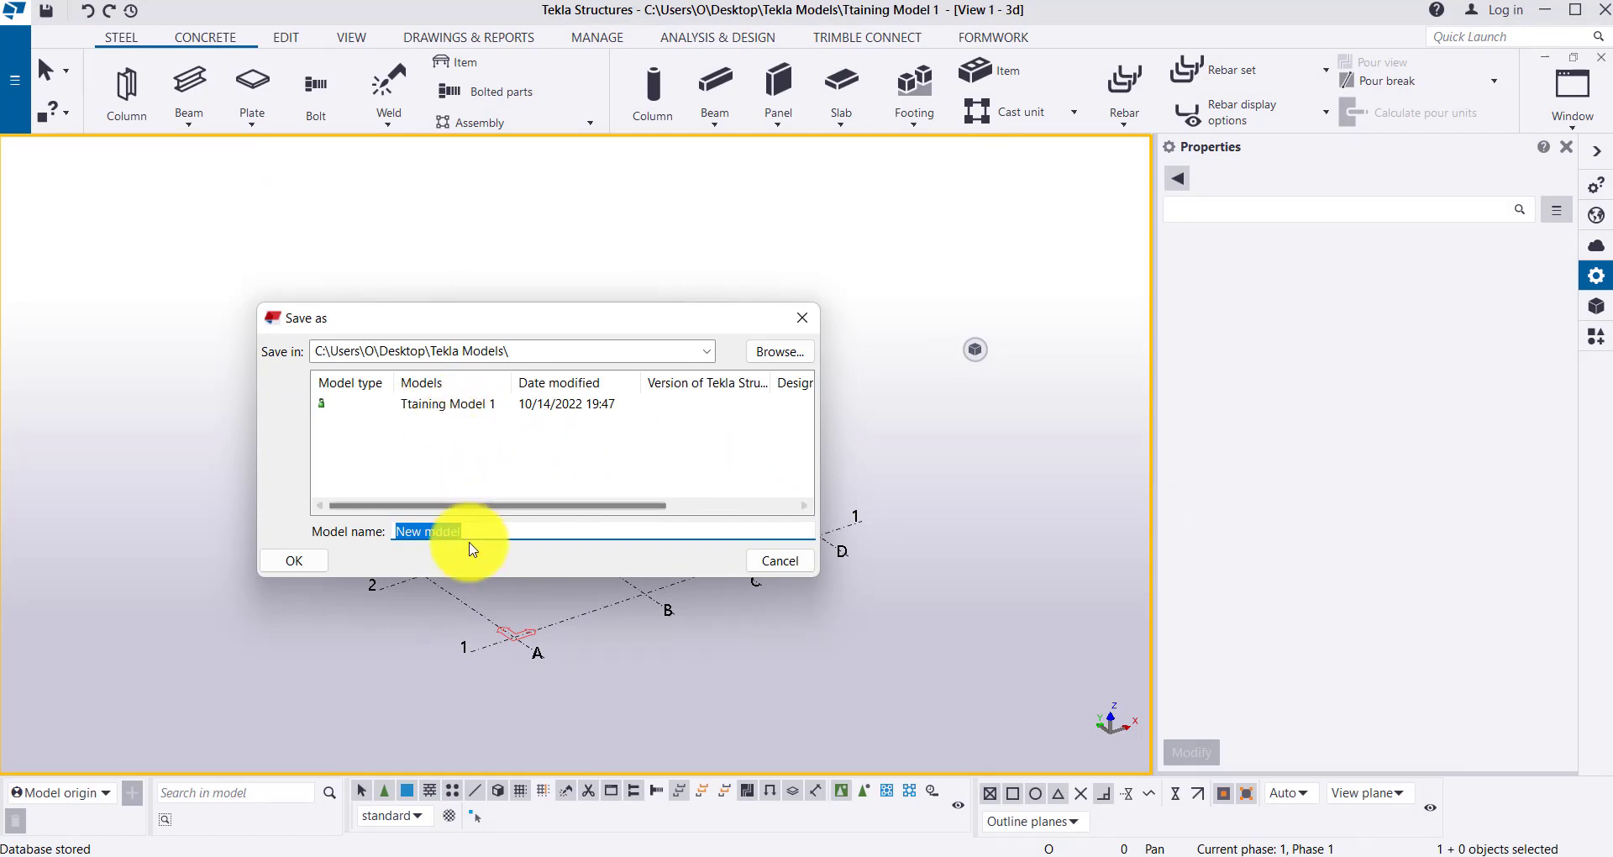
{"action": "type", "text": "Model 1"}
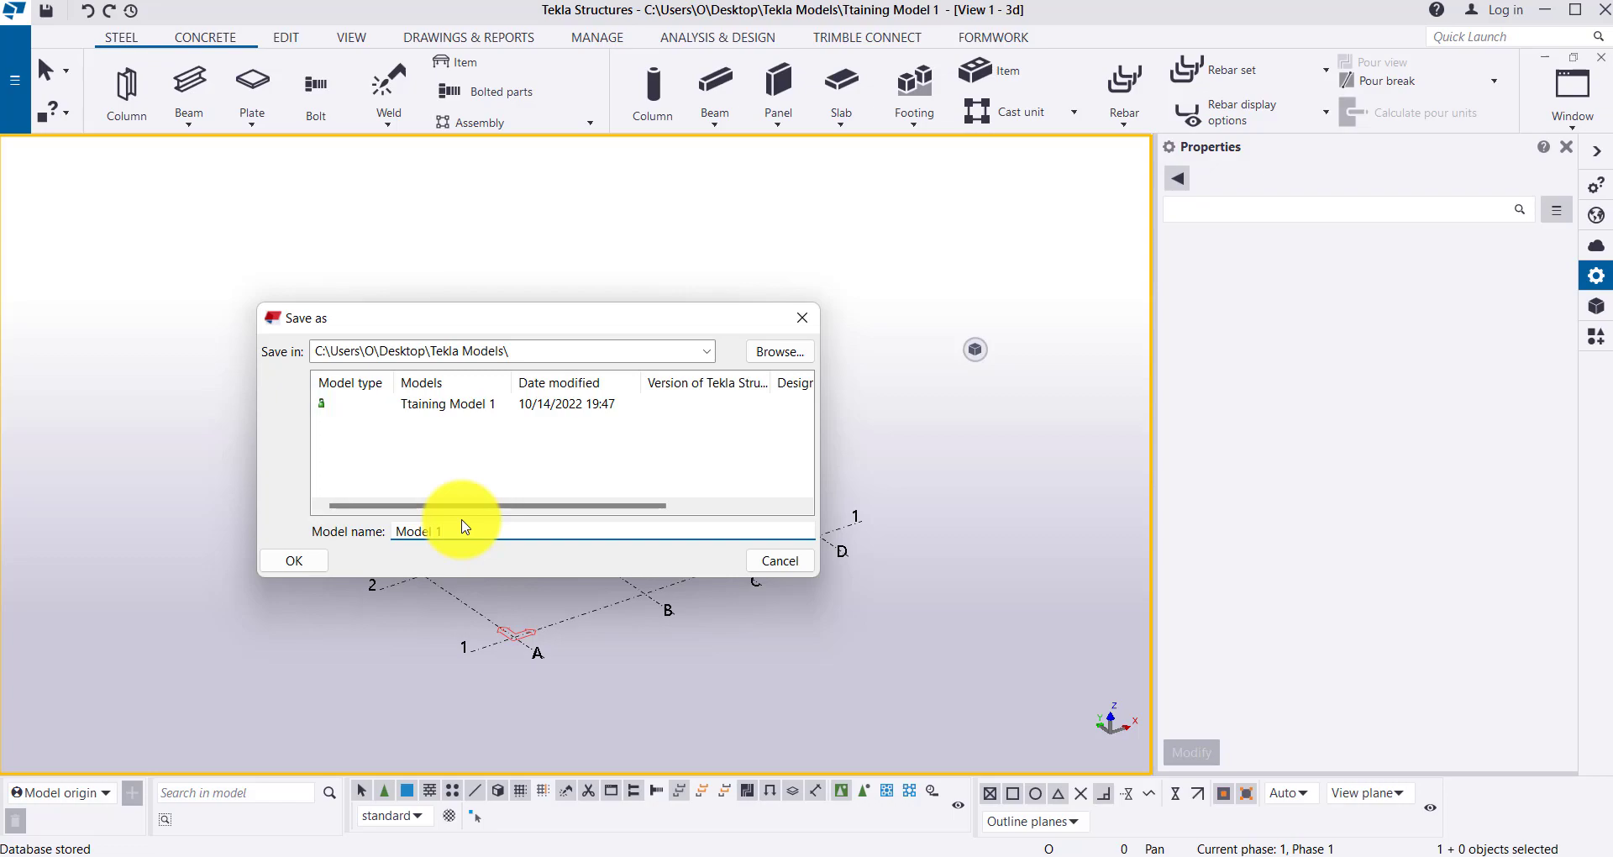
{"action": "left_click", "coordinate": [286, 561]}
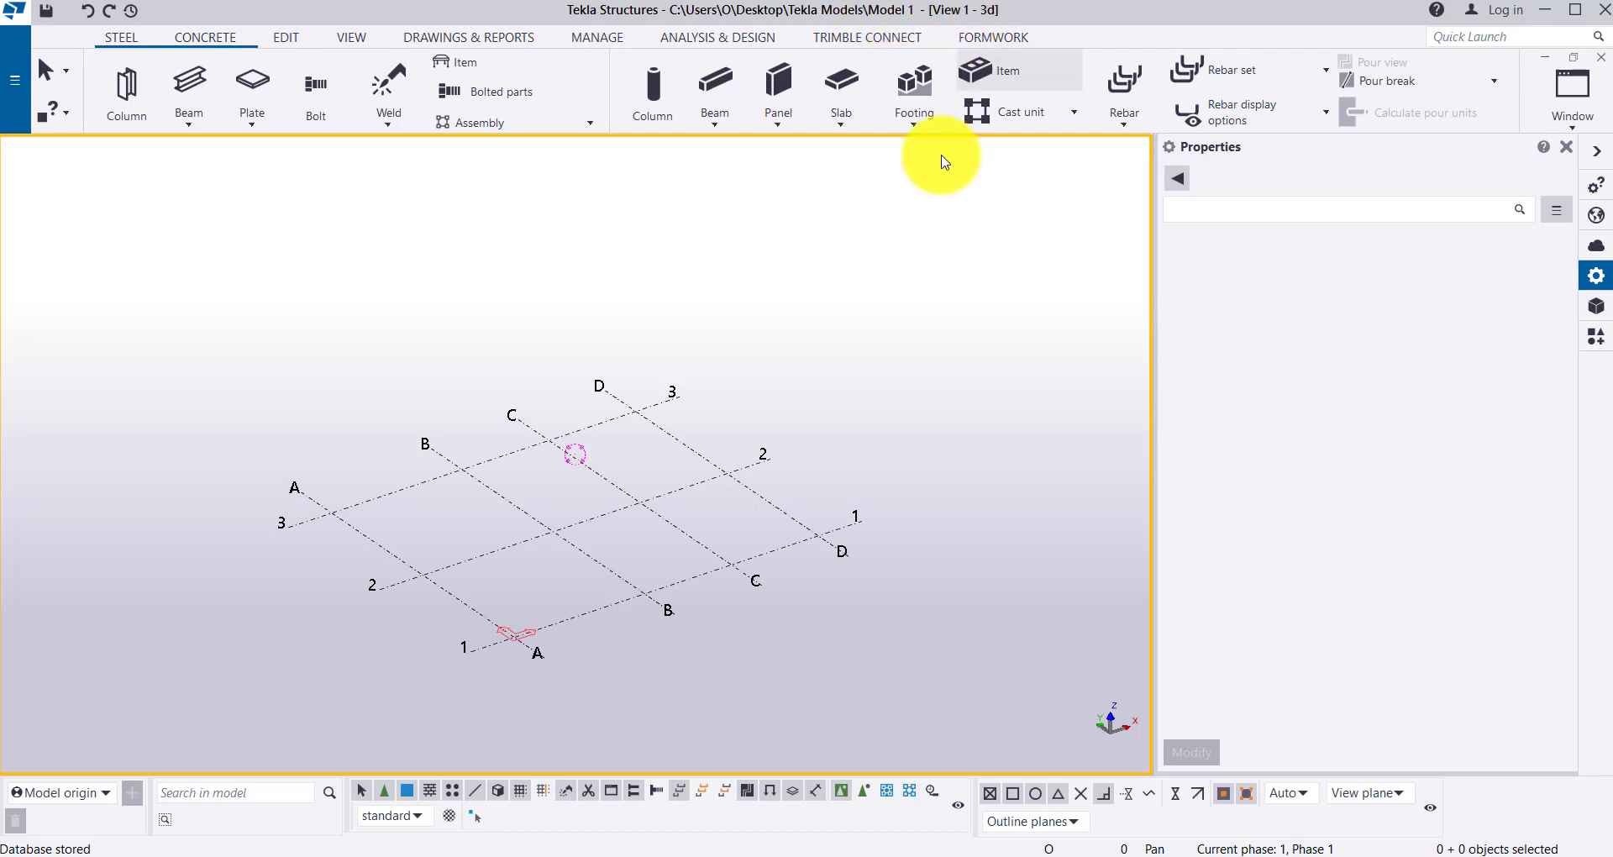
{"action": "middle_click_drag", "start_coordinate": [875, 349], "coordinate": [854, 342], "text": "ctrl"}
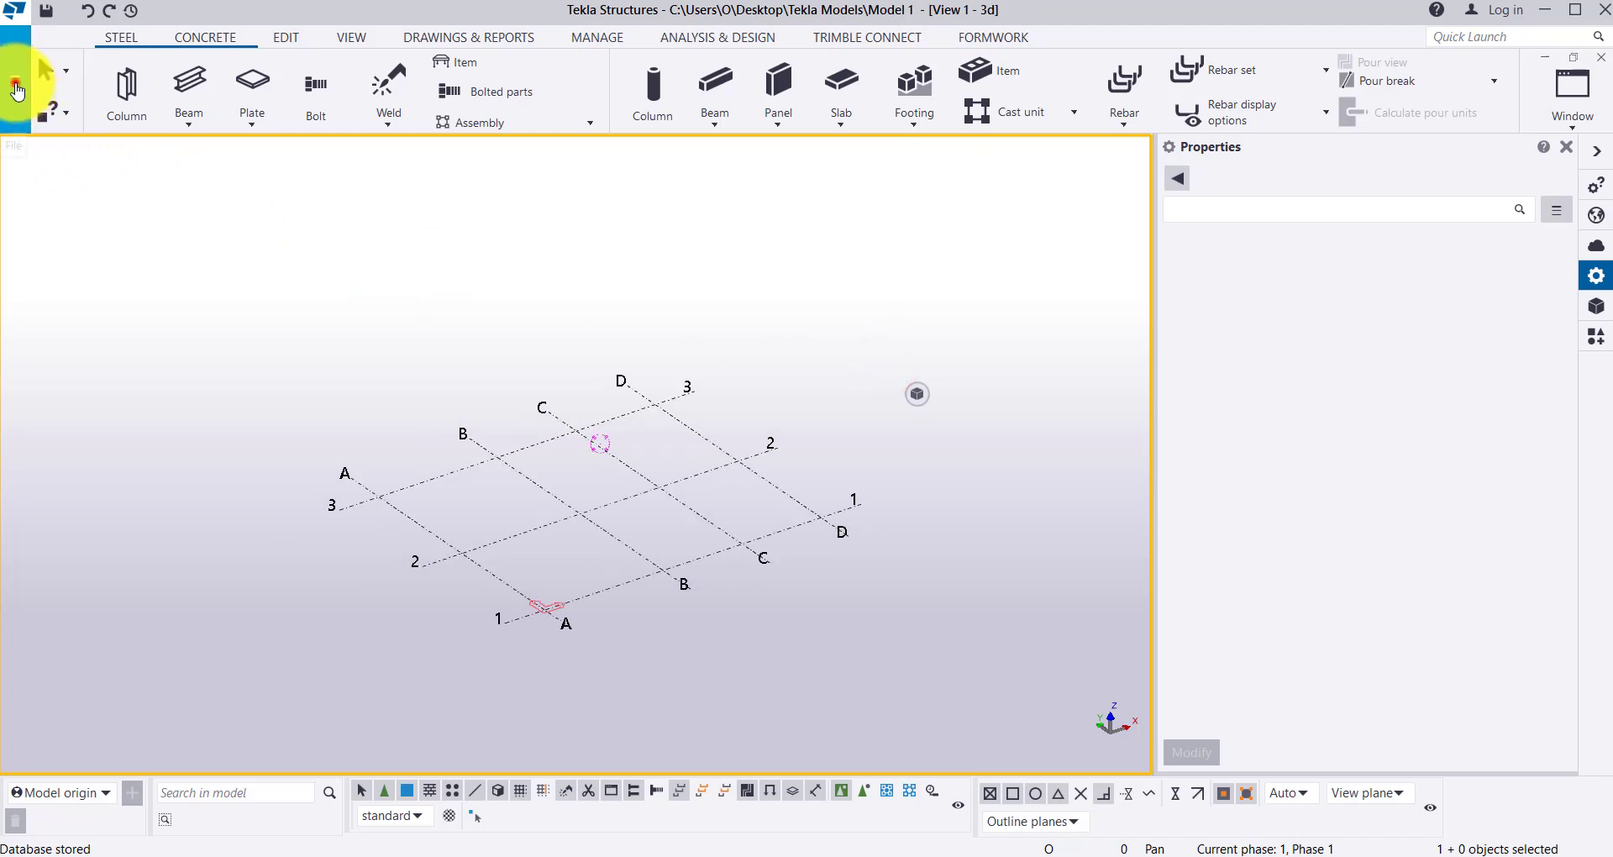
{"action": "left_click", "coordinate": [15, 84]}
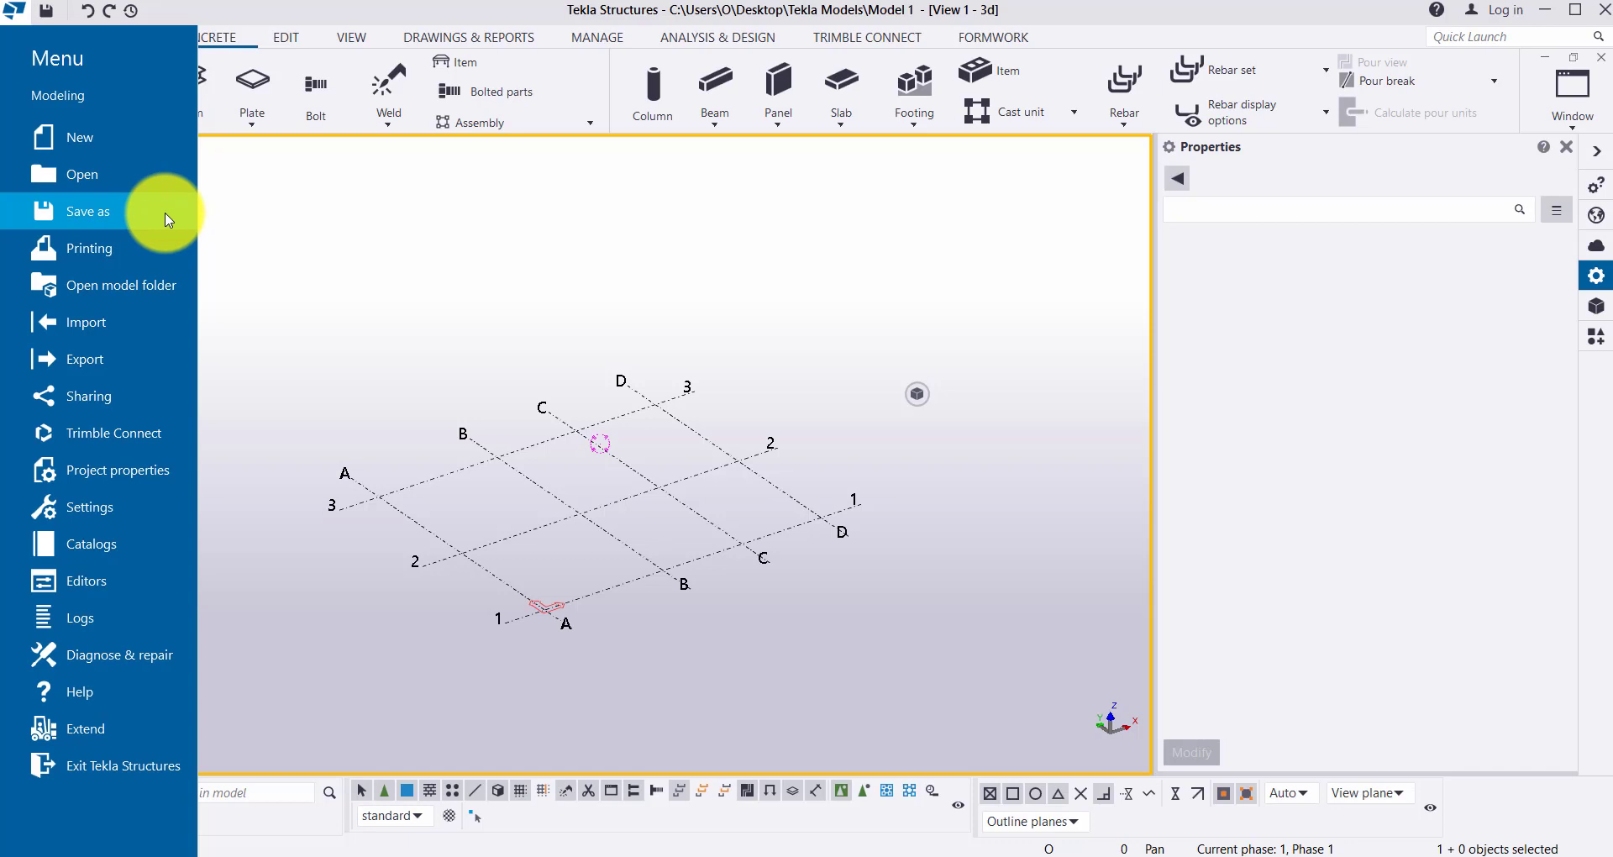
{"action": "left_click", "coordinate": [328, 252]}
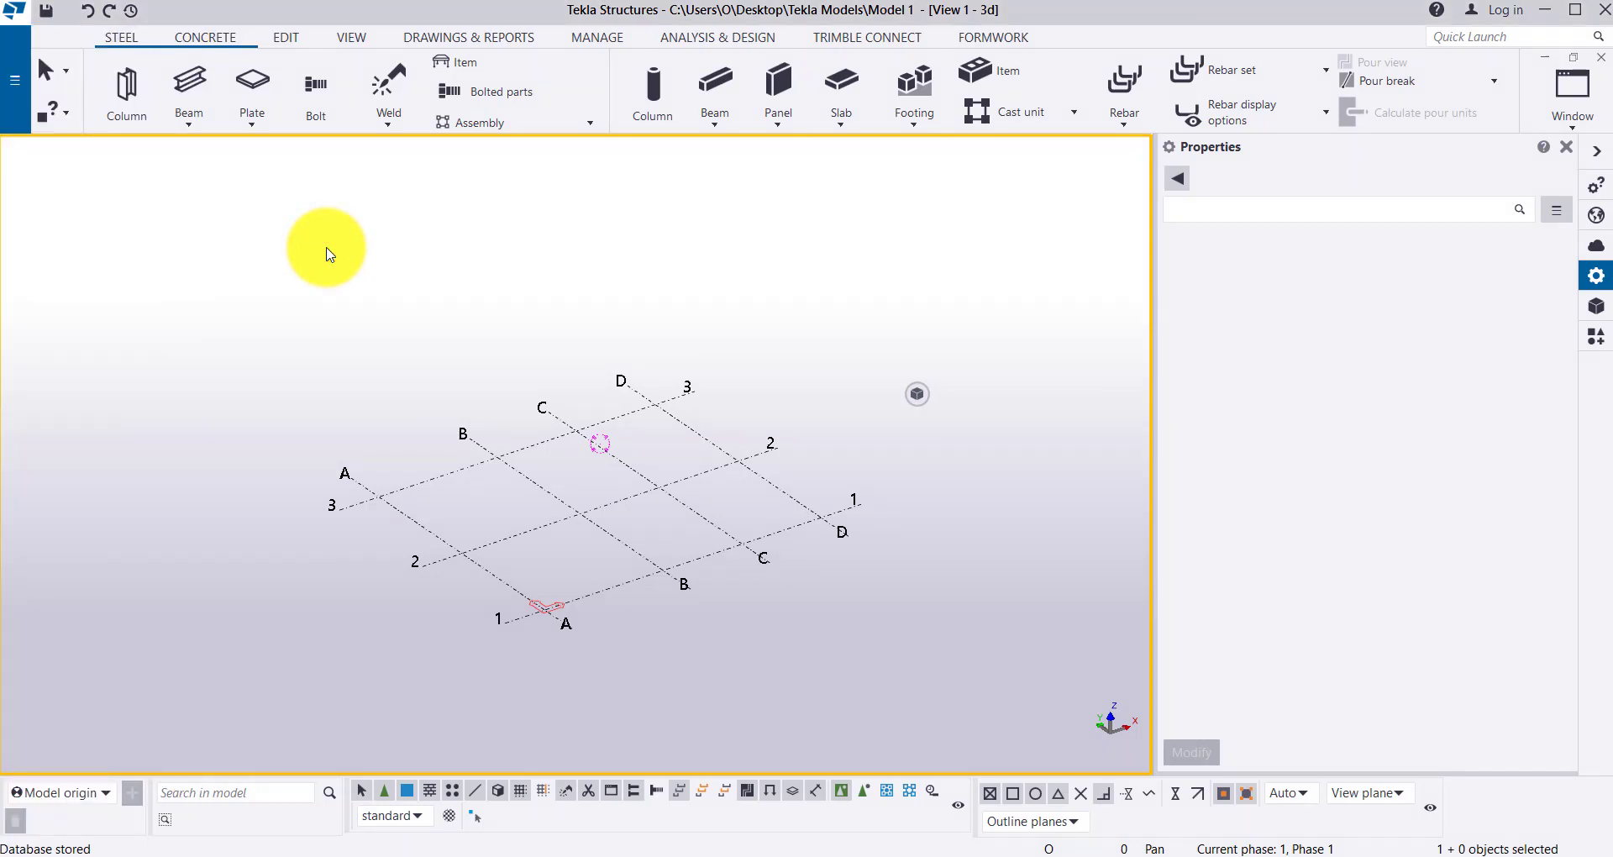
- Place a UC254*254*73 S235 steel column, 6000 mm tall, at grid intersection B-3
{"action": "left_click", "coordinate": [121, 42]}
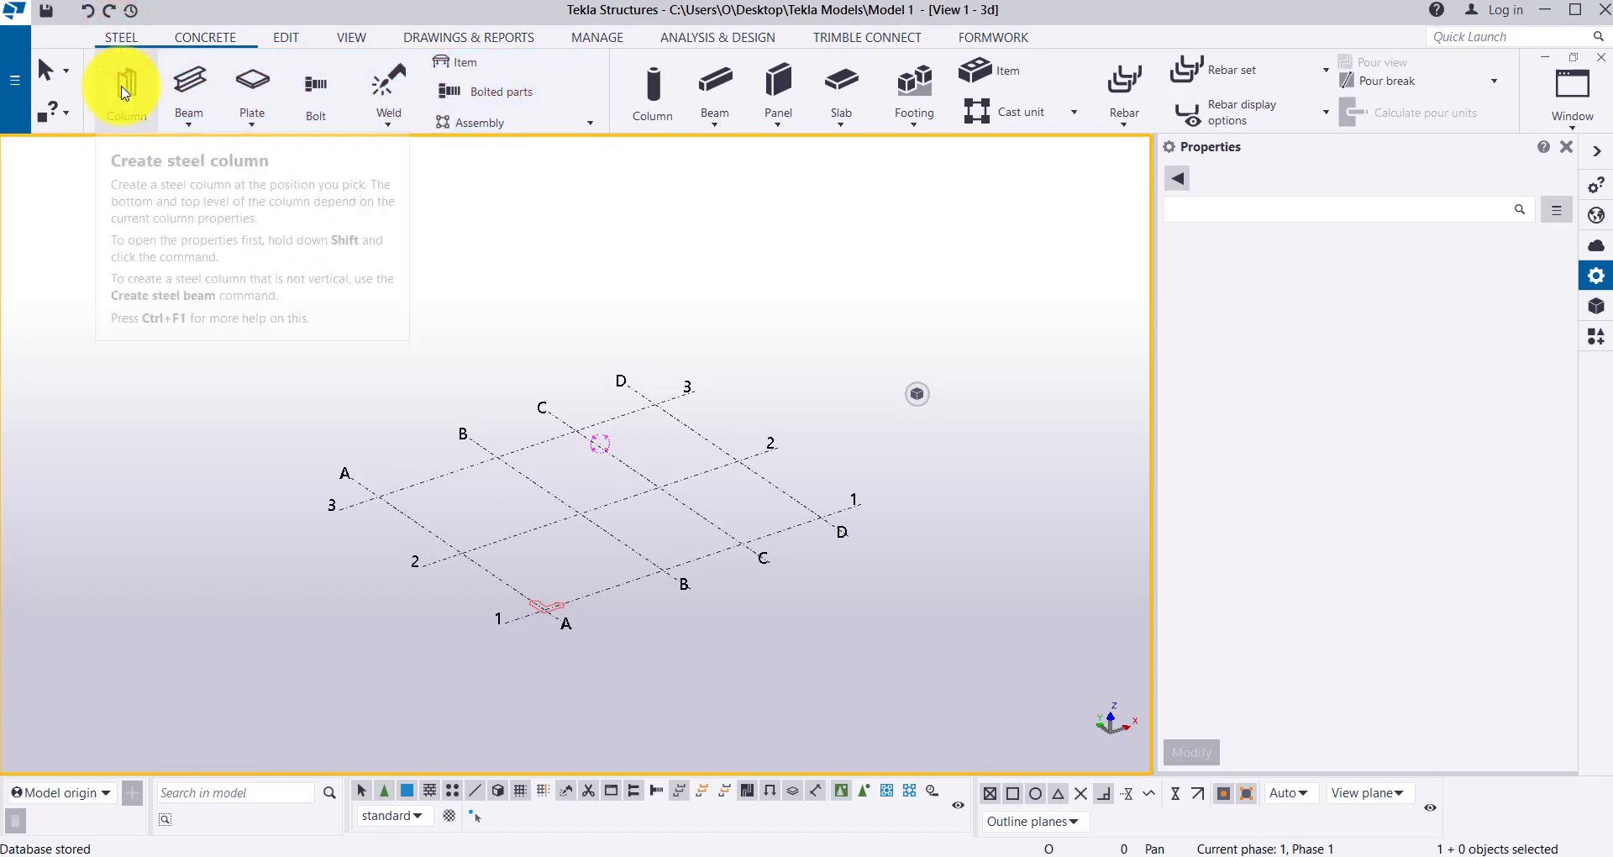
{"action": "left_click", "coordinate": [123, 88]}
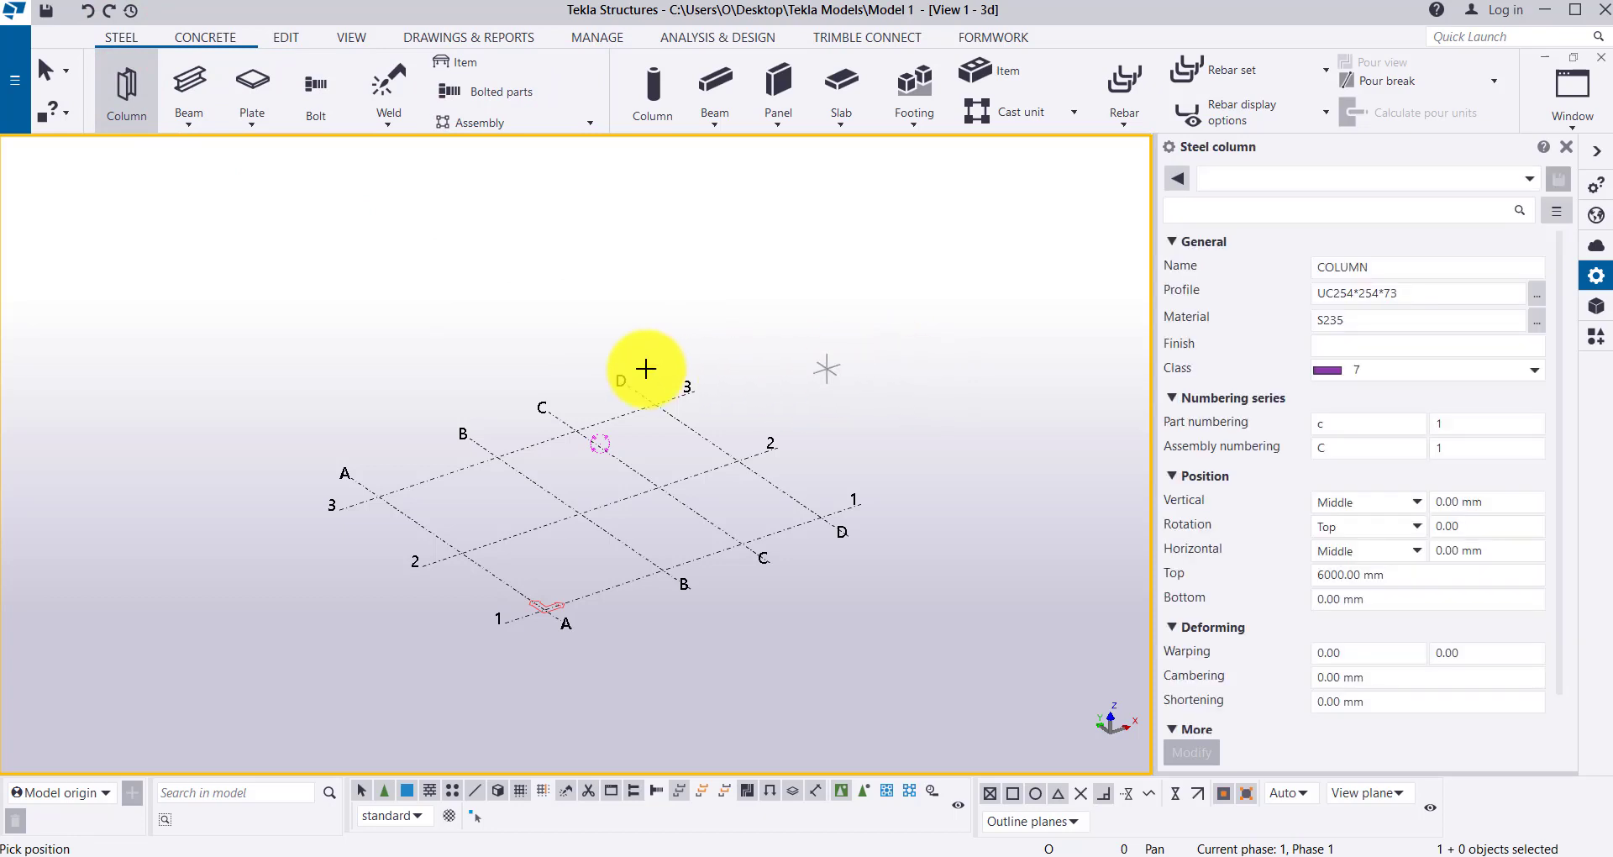
{"action": "scroll", "coordinate": [477, 417], "scroll_direction": "up", "scroll_amount": 5}
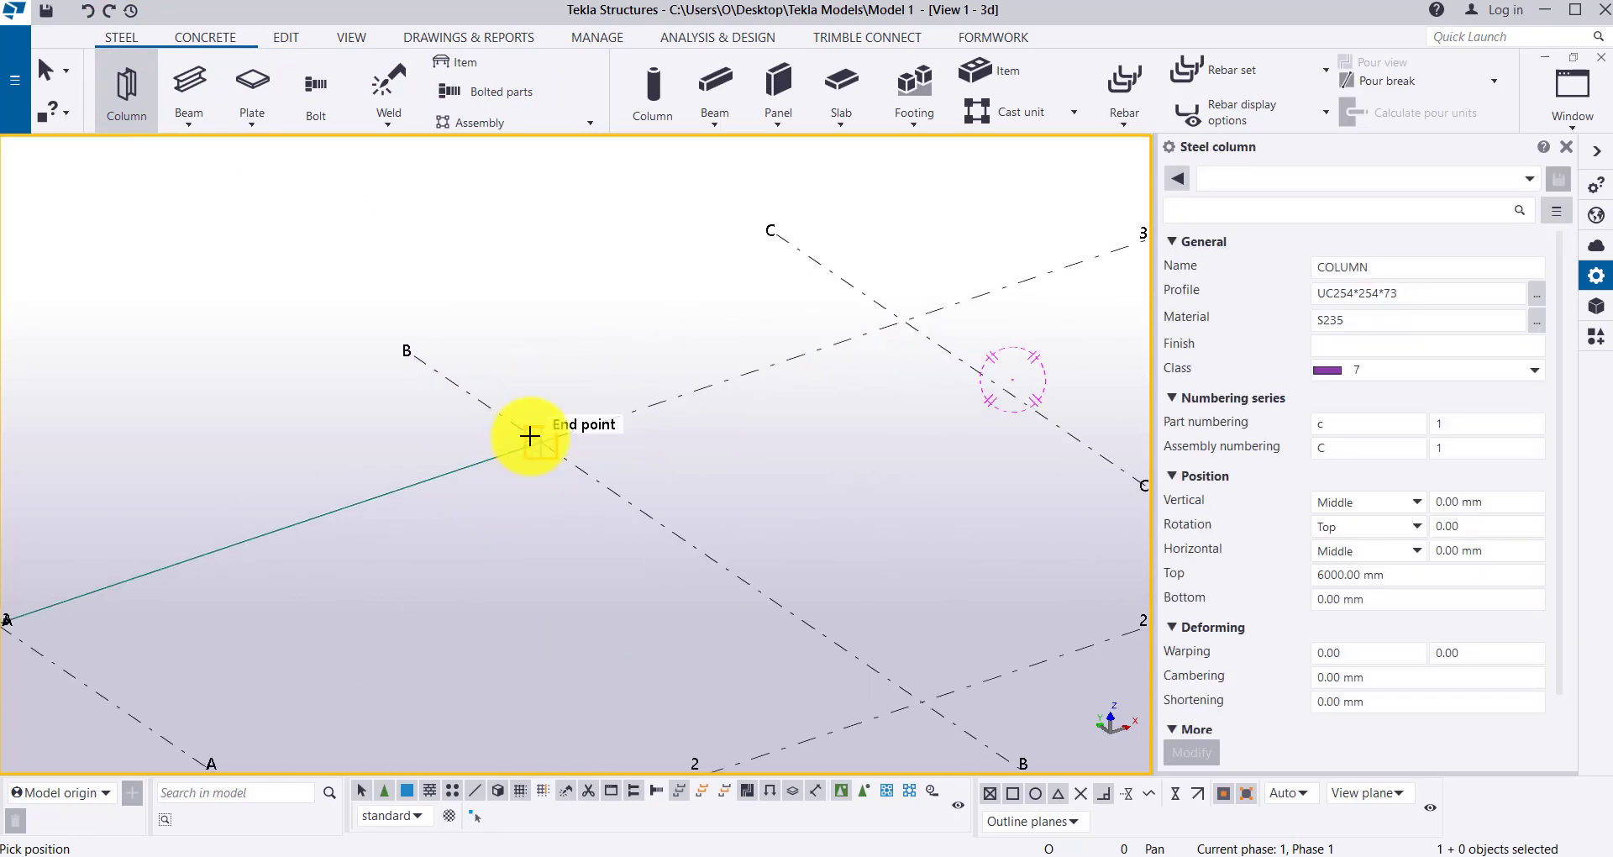
{"action": "left_click", "coordinate": [541, 443]}
{"action": "scroll", "coordinate": [529, 609], "scroll_direction": "down", "scroll_amount": 3}
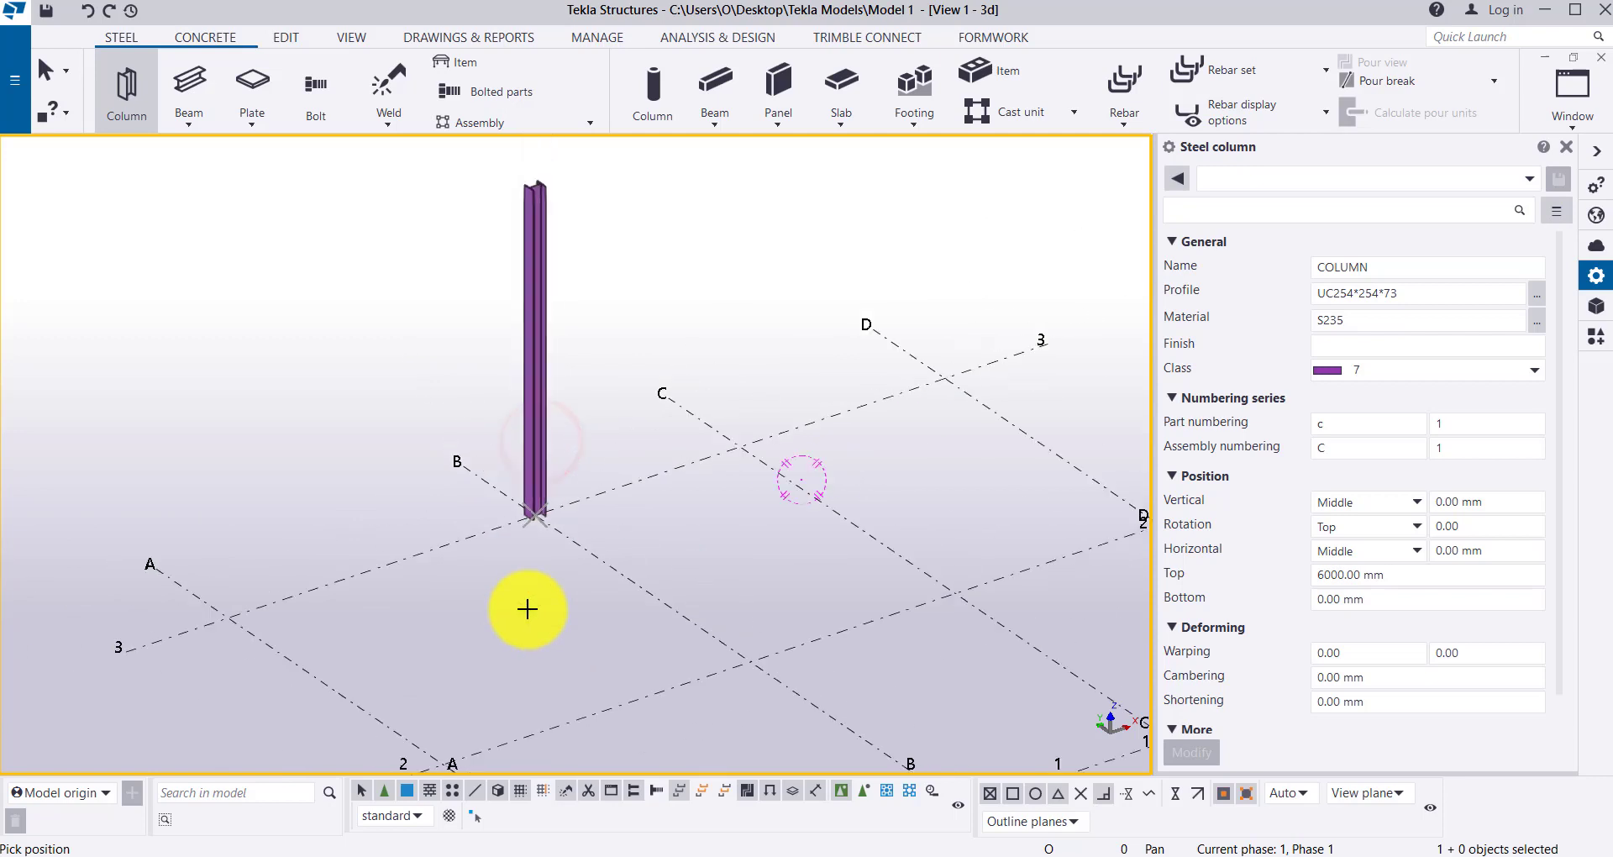
{"action": "scroll", "coordinate": [538, 277], "scroll_direction": "up", "scroll_amount": 5}
{"action": "scroll", "coordinate": [546, 252], "scroll_direction": "up", "scroll_amount": 4}
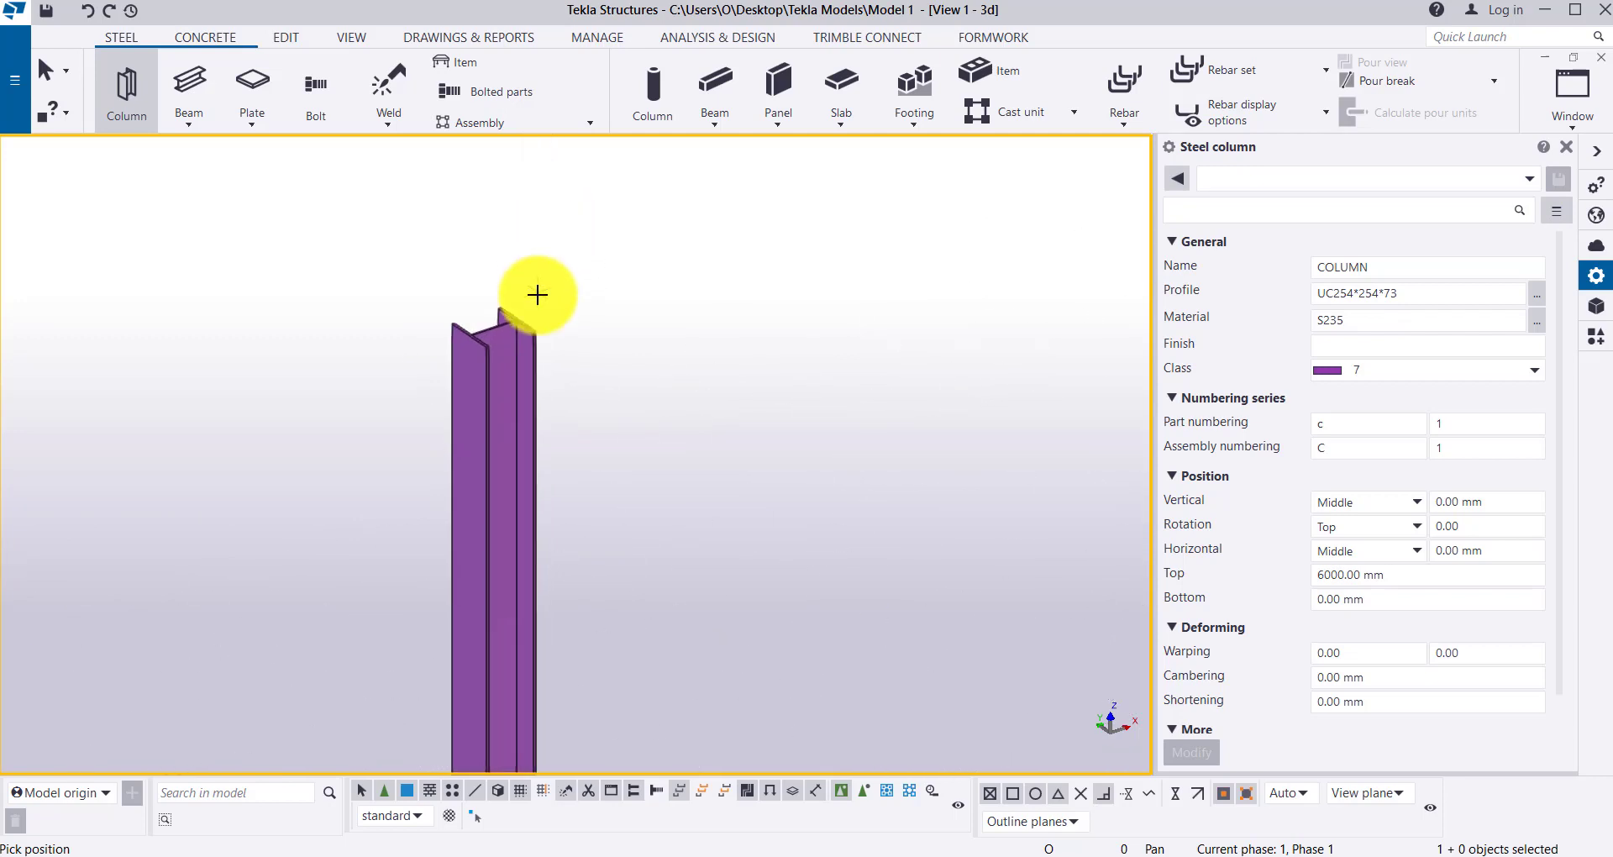
{"action": "left_click", "coordinate": [23, 101]}
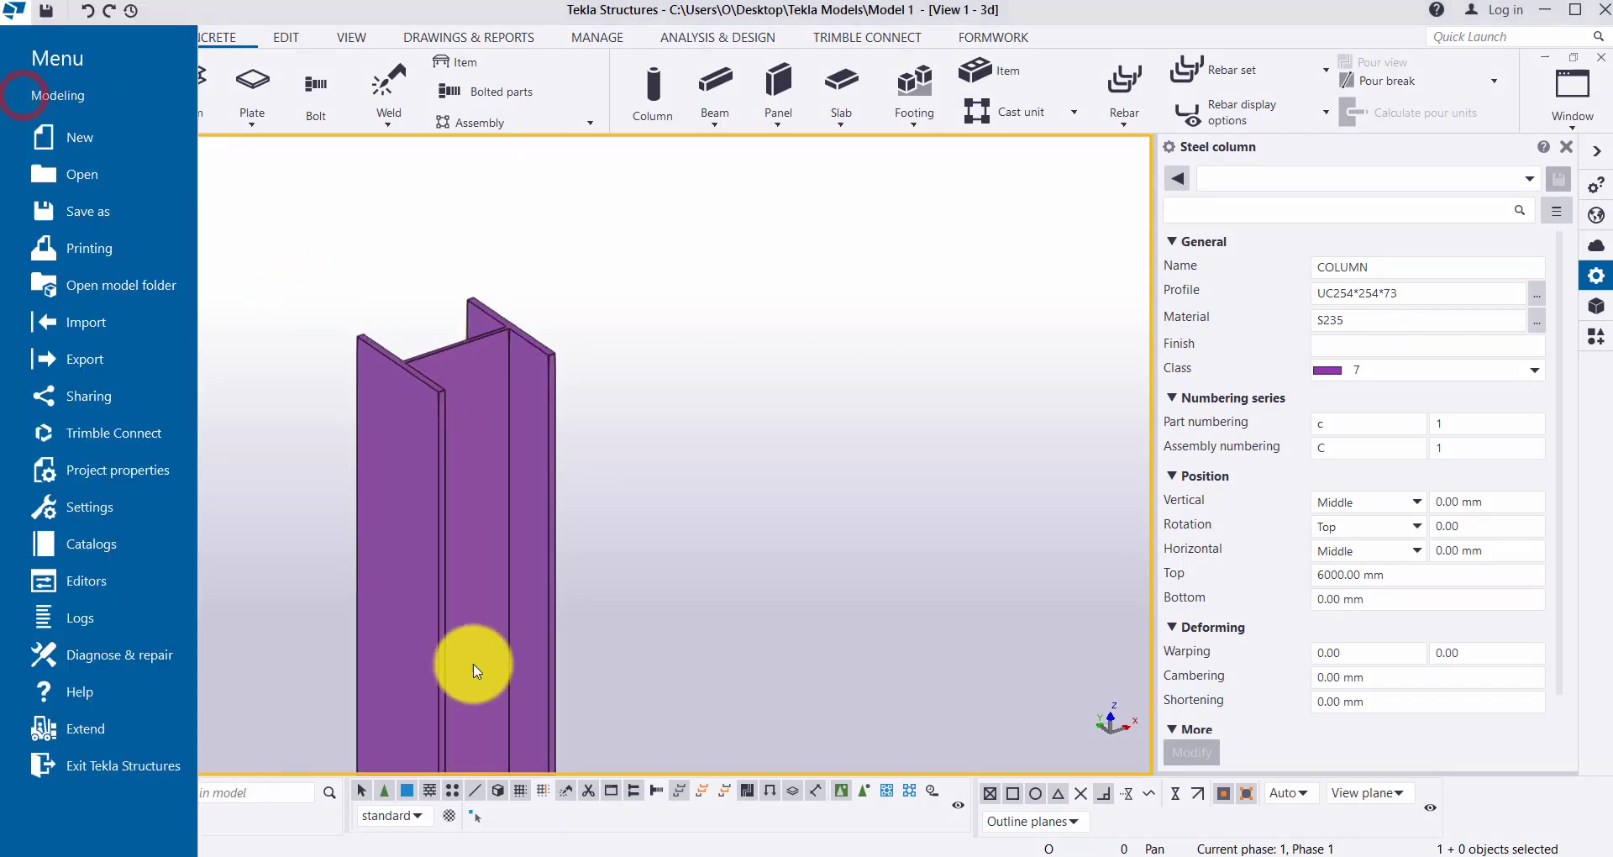
- End the Column command and save Model 1 with the new column
{"action": "left_click", "coordinate": [622, 437]}
{"action": "key", "text": "Escape"}
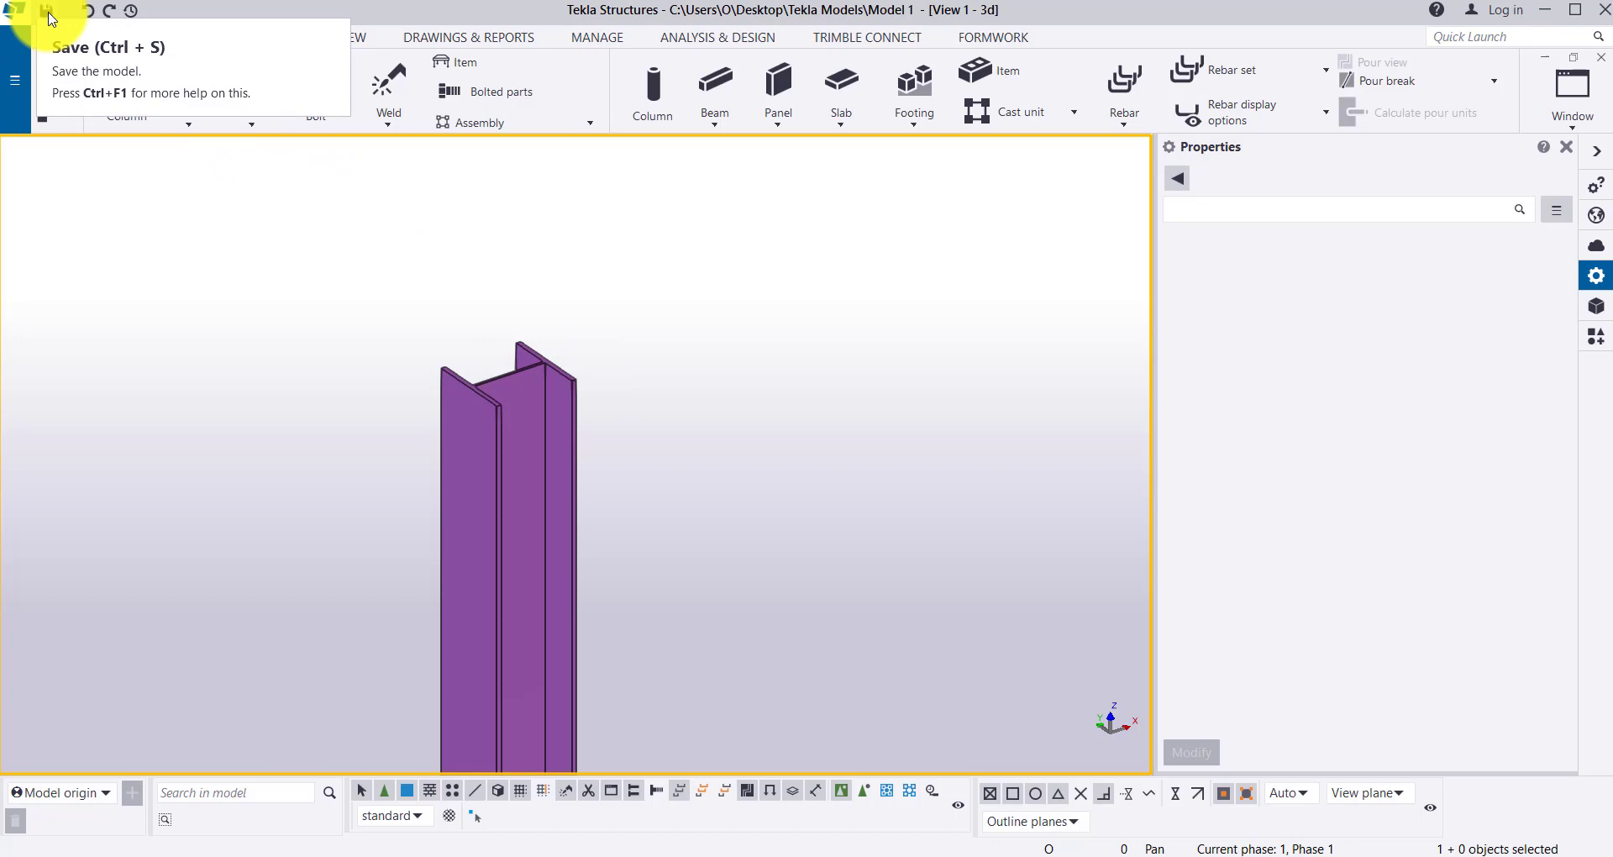
{"action": "left_click", "coordinate": [49, 17]}
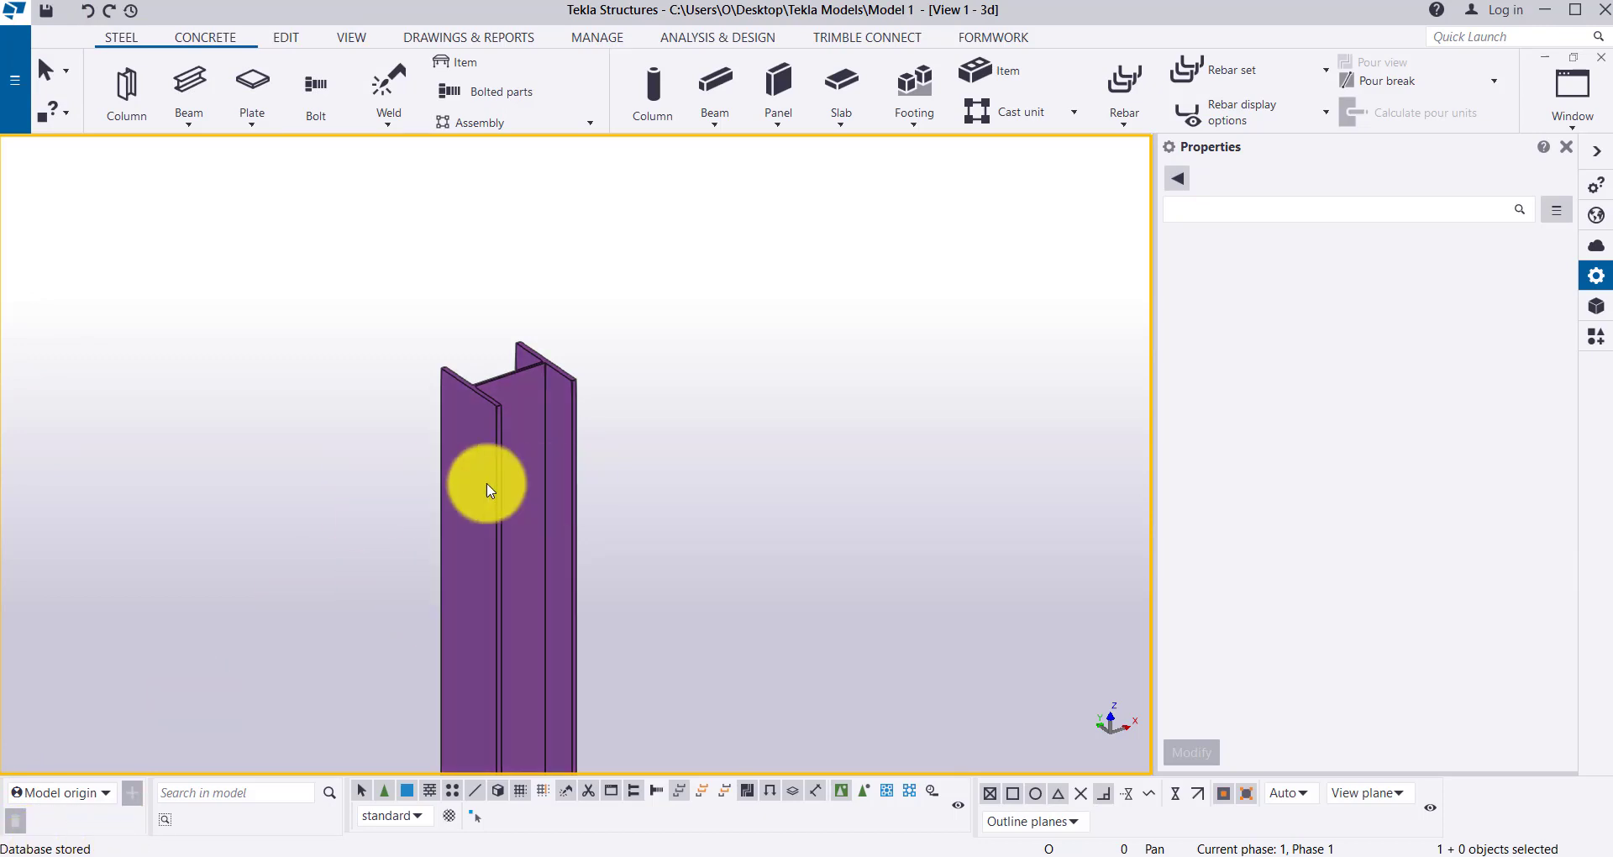
{"action": "scroll", "coordinate": [471, 242], "scroll_direction": "down", "scroll_amount": 8}
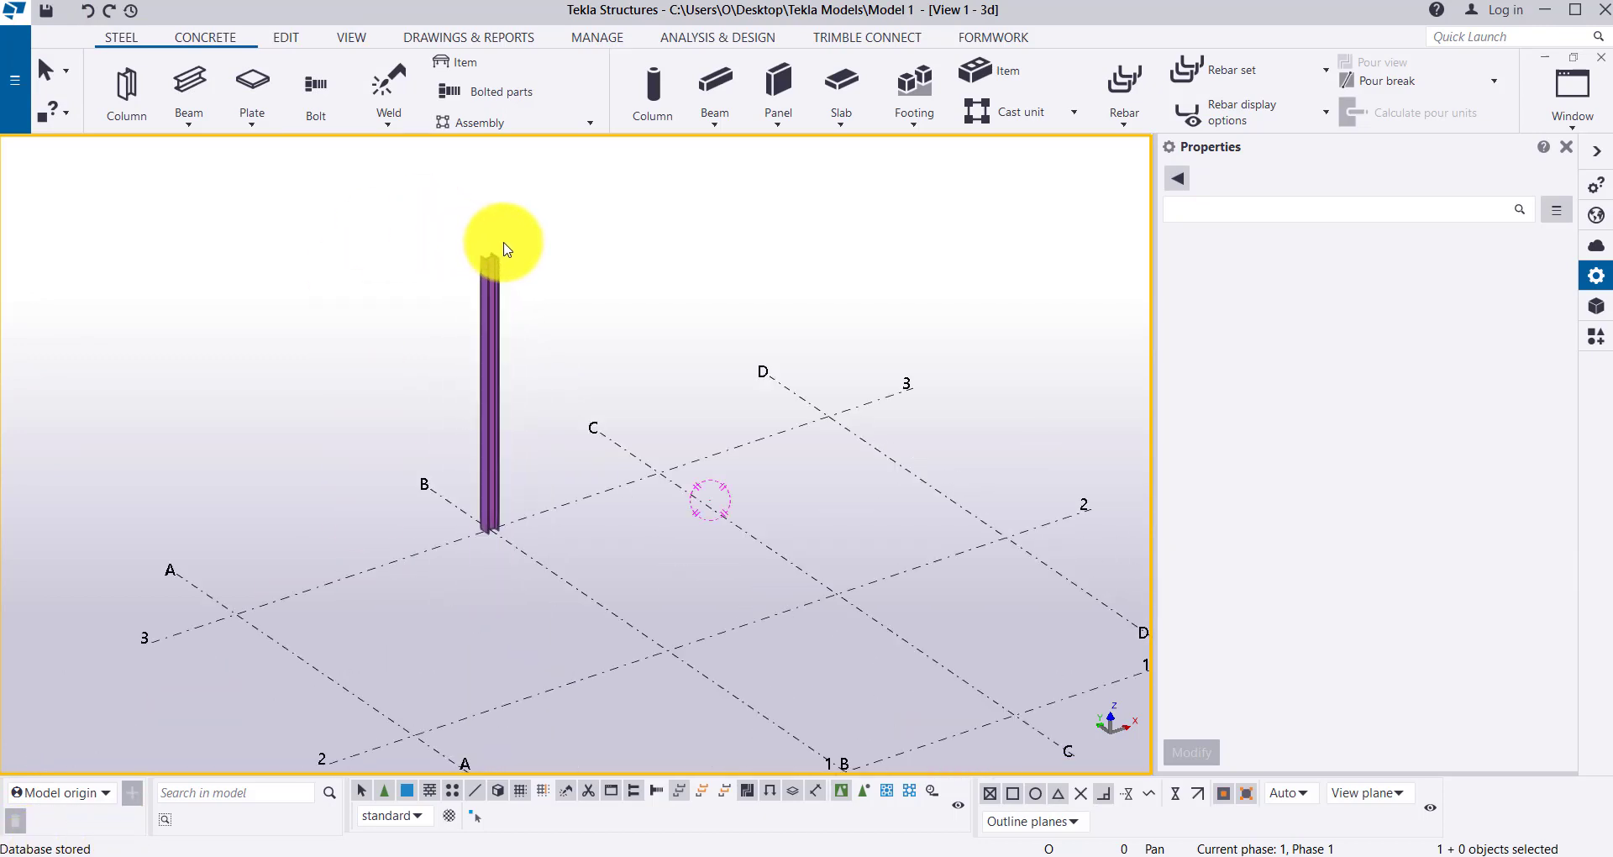
{"action": "scroll", "coordinate": [506, 249], "scroll_direction": "down", "scroll_amount": 2}
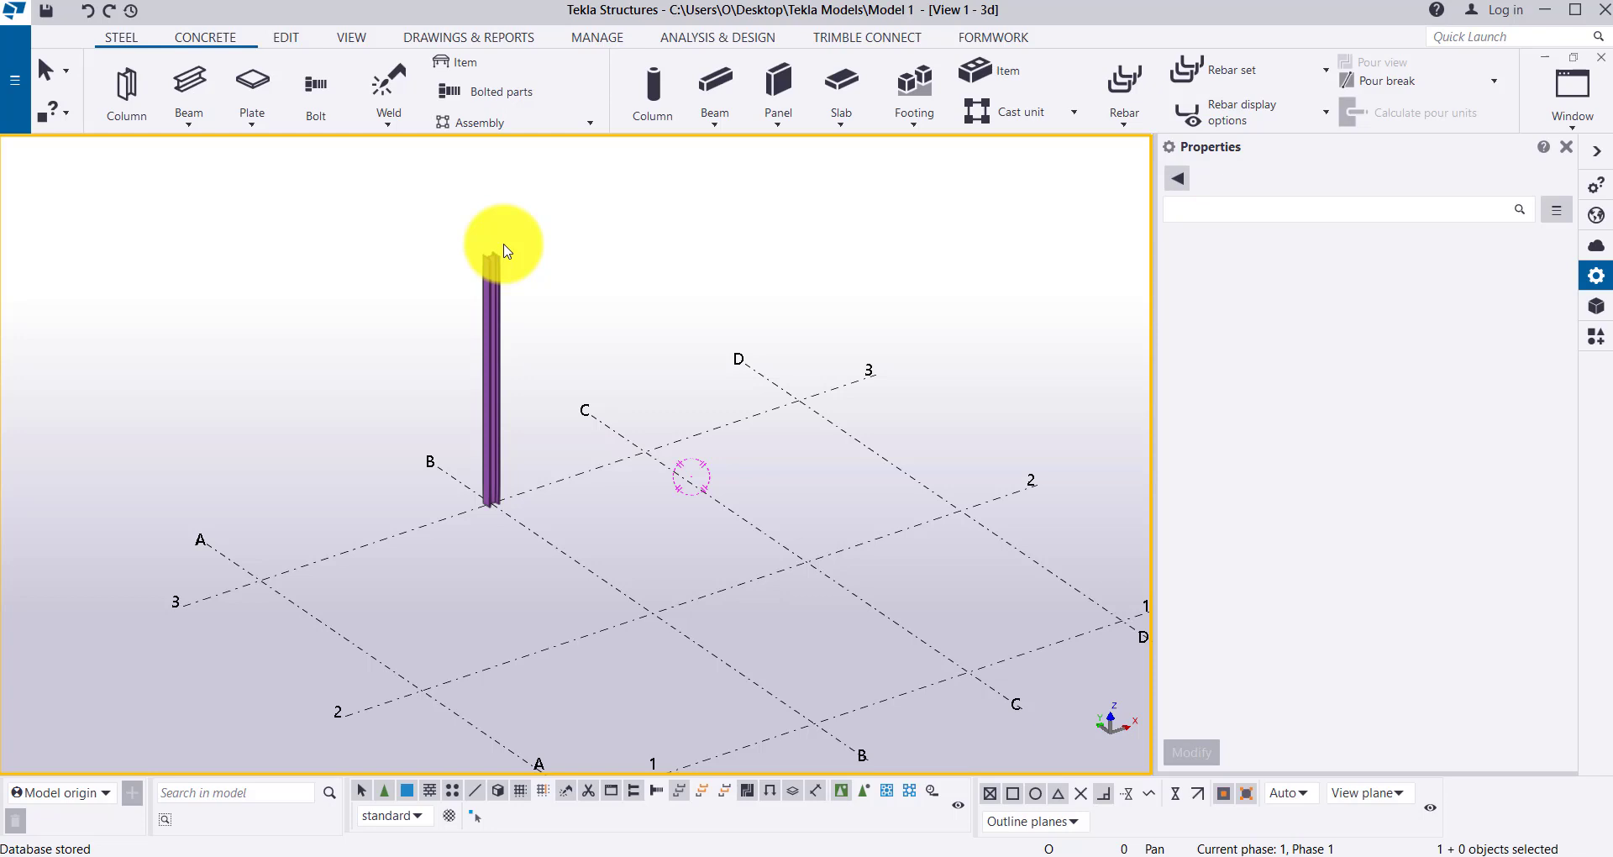
- List all models, then browse the Tekla Models folder and select Ttaining Model 1
{"action": "left_click", "coordinate": [16, 117]}
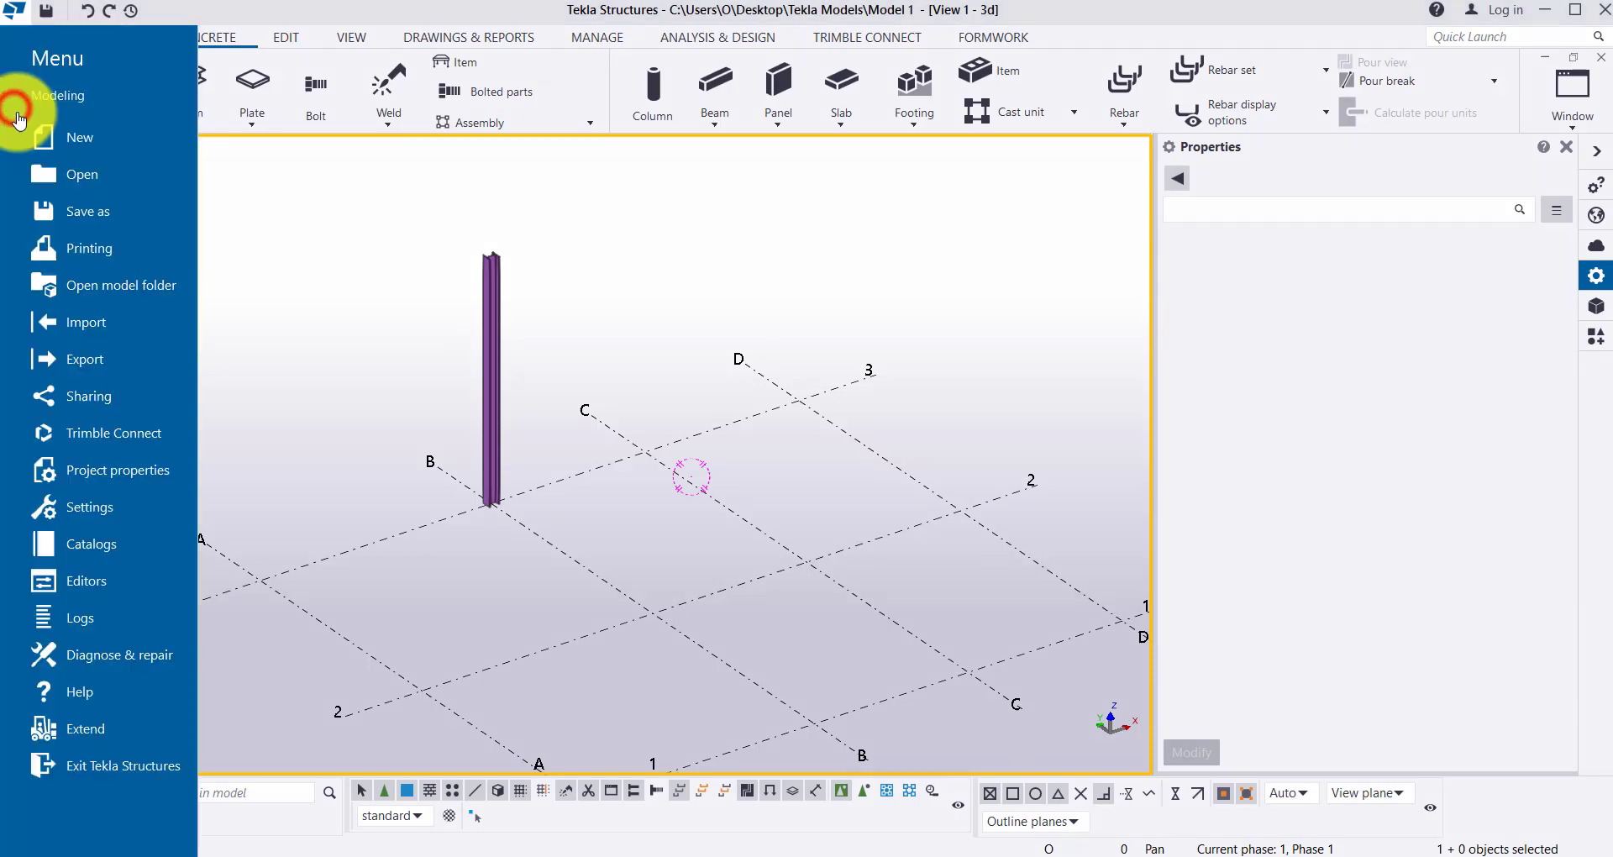
{"action": "left_click", "coordinate": [85, 174]}
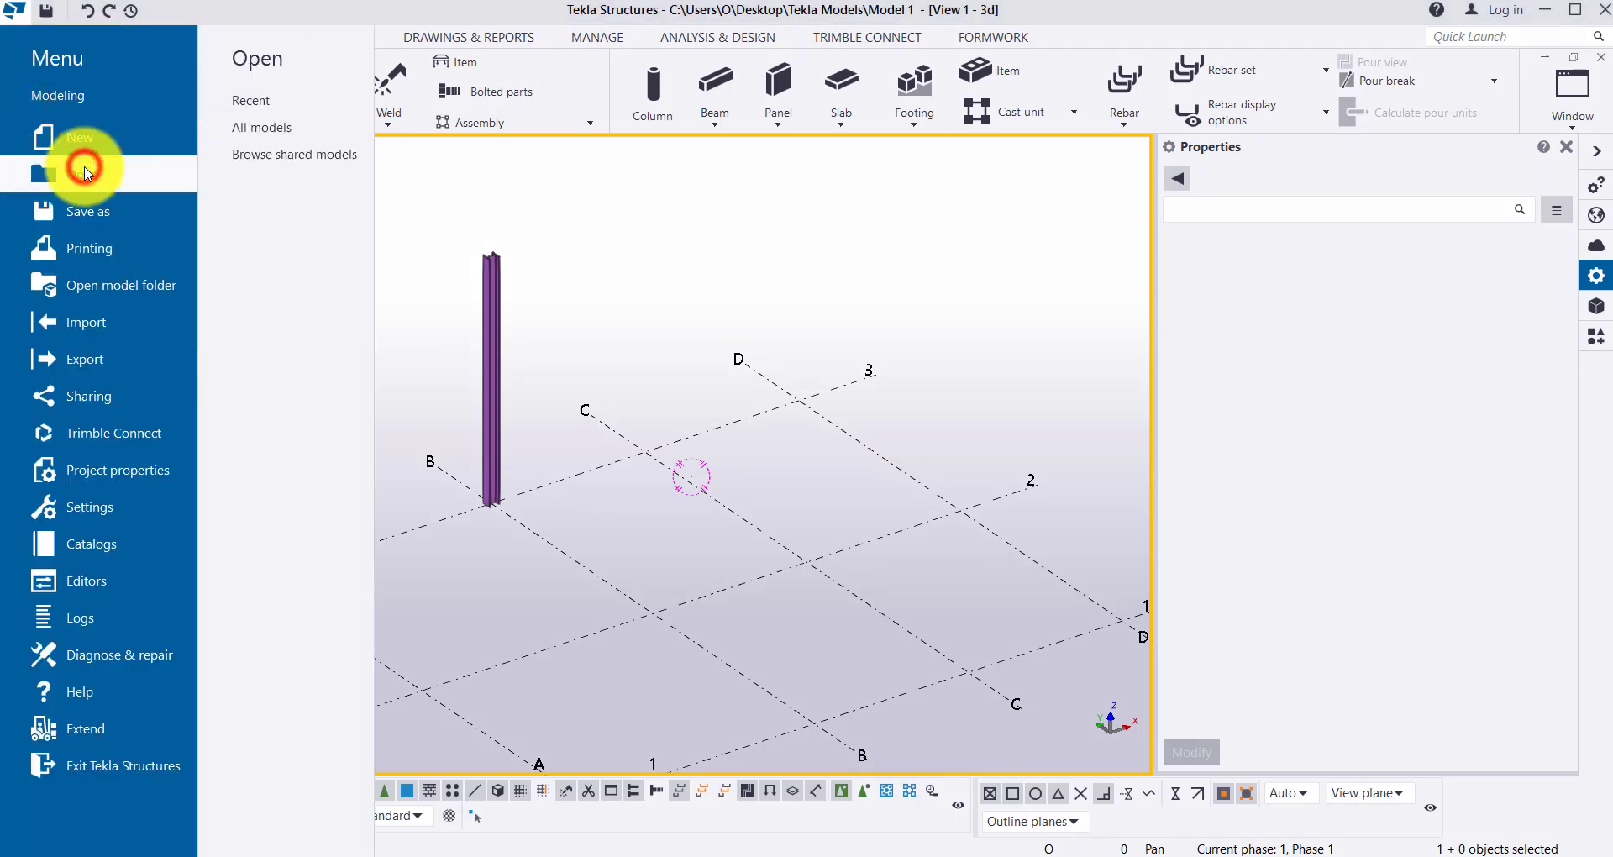
{"action": "left_click", "coordinate": [287, 126]}
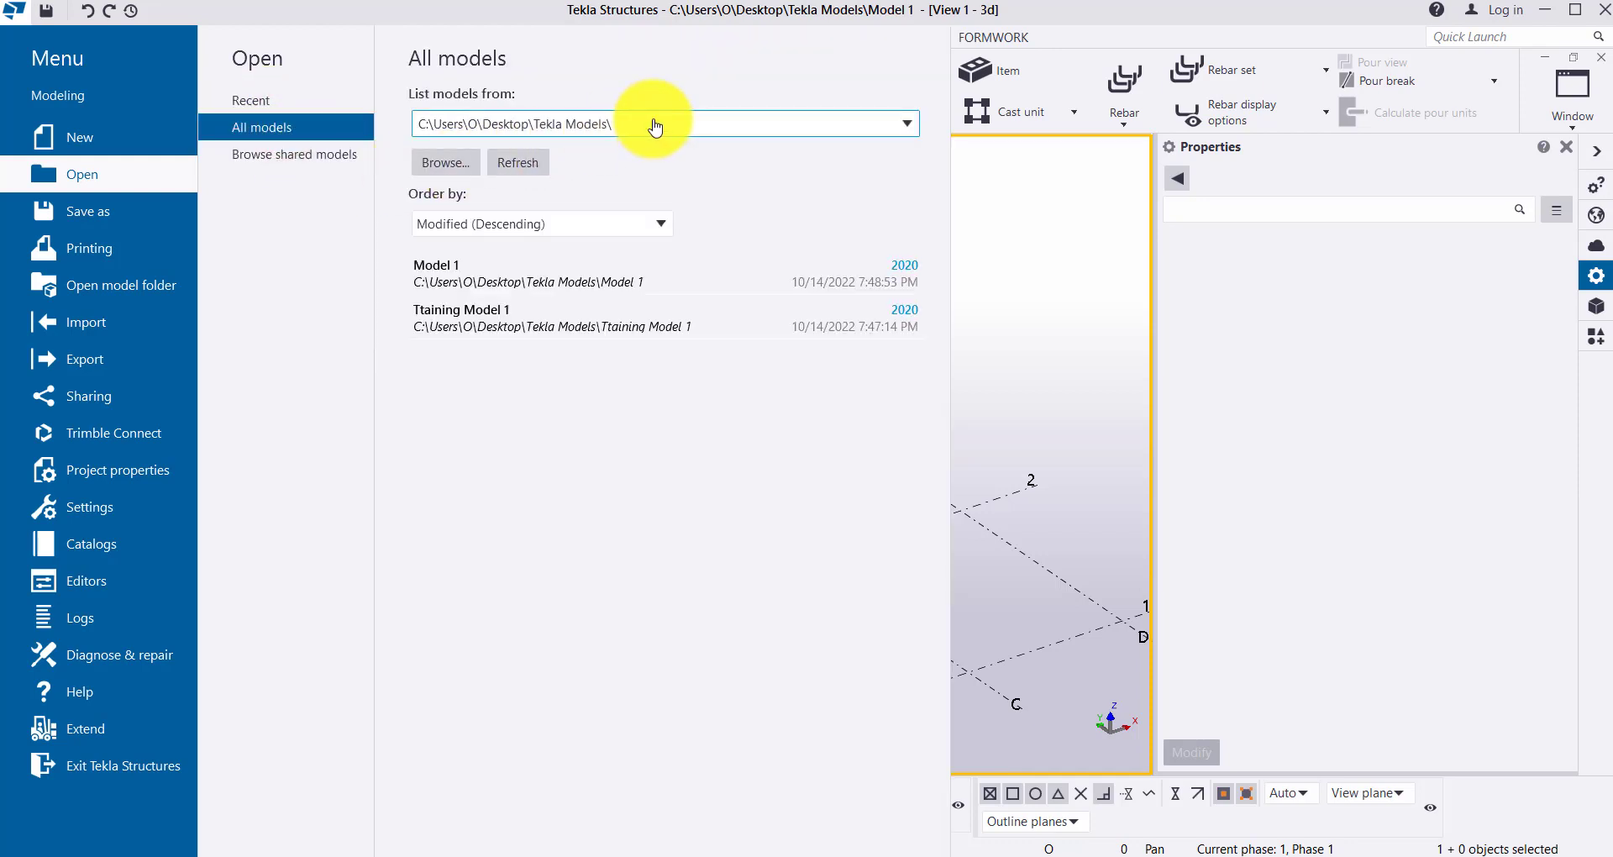
{"action": "left_click", "coordinate": [439, 161]}
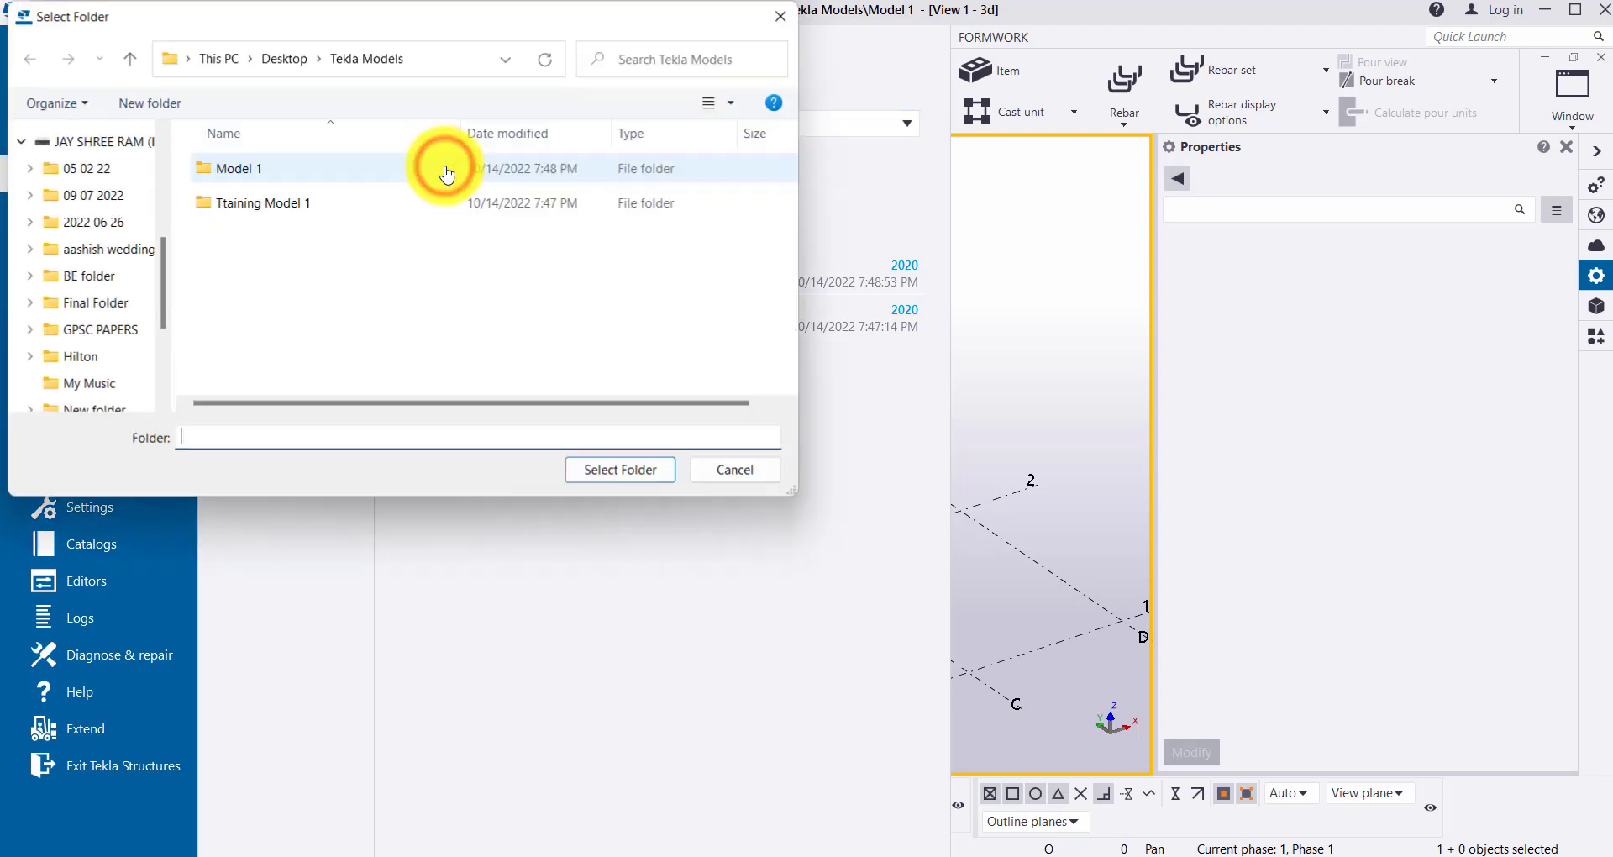
{"action": "left_click", "coordinate": [339, 204]}
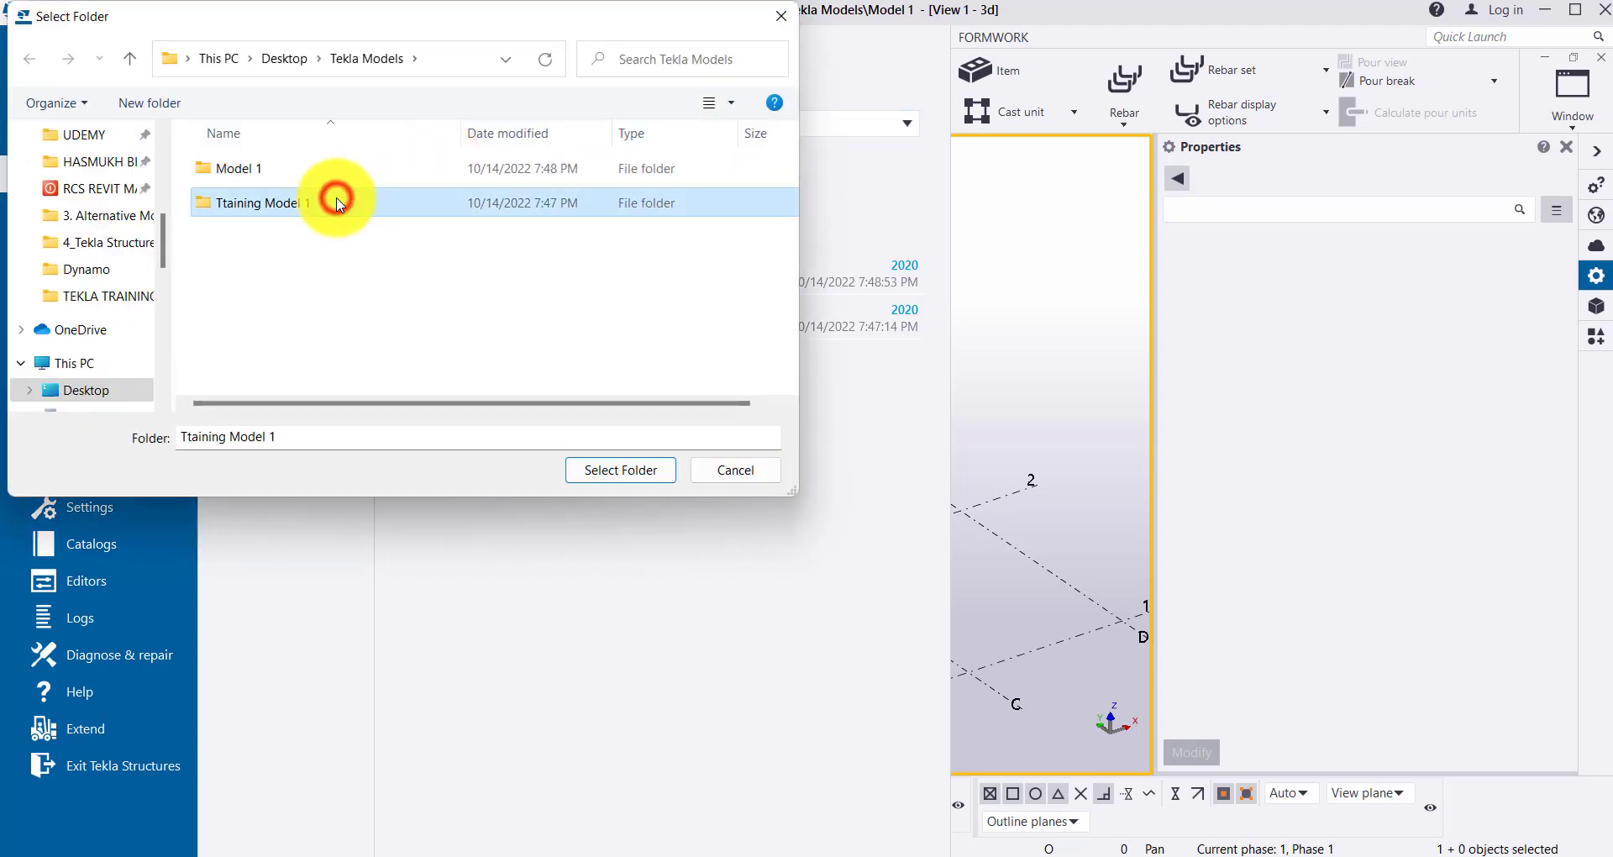